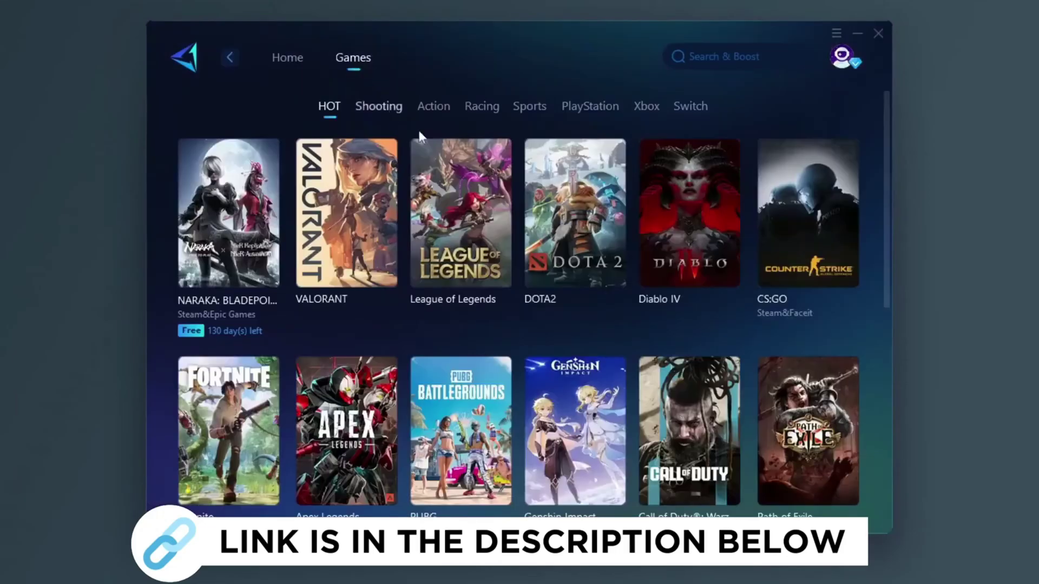
Scroll to the video description and follow its gearupbooster.com link
scroll(567, 168, down, 1)
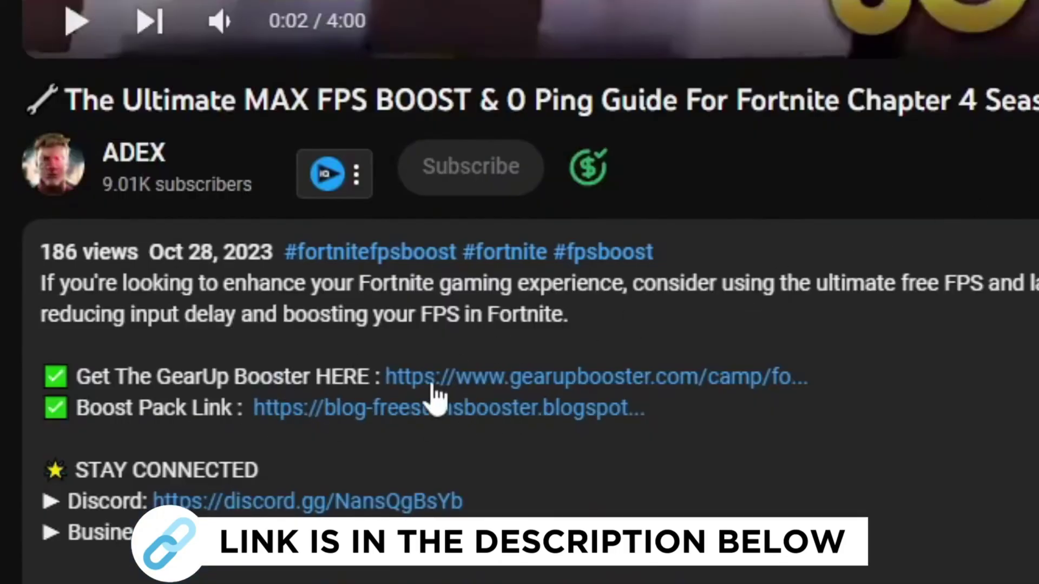
click(560, 385)
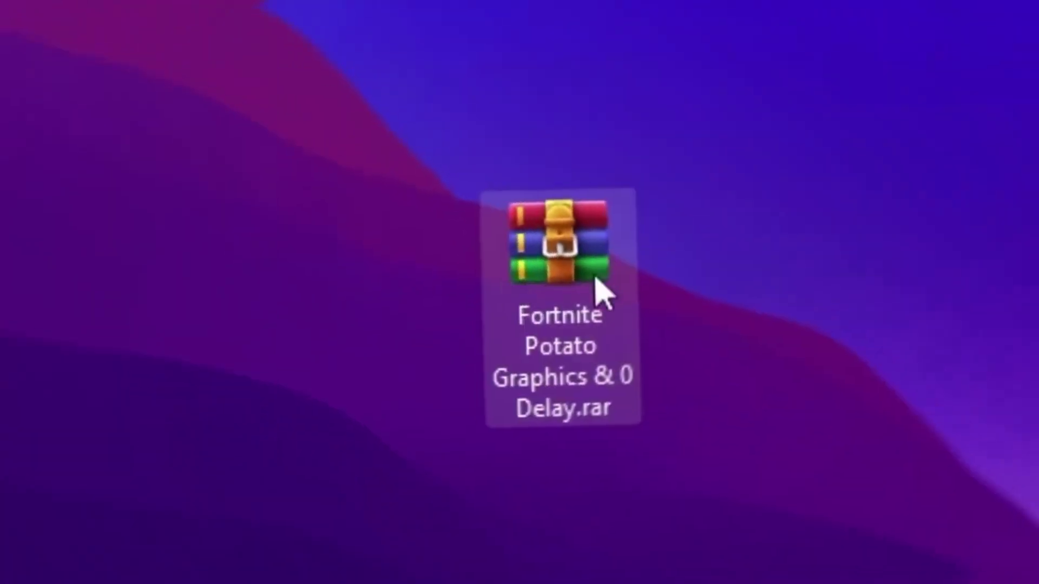
Extract both folders from Fortnite Potato Graphics & 0 Delay.rar to the Desktop, replacing existing copies
double_click(576, 273)
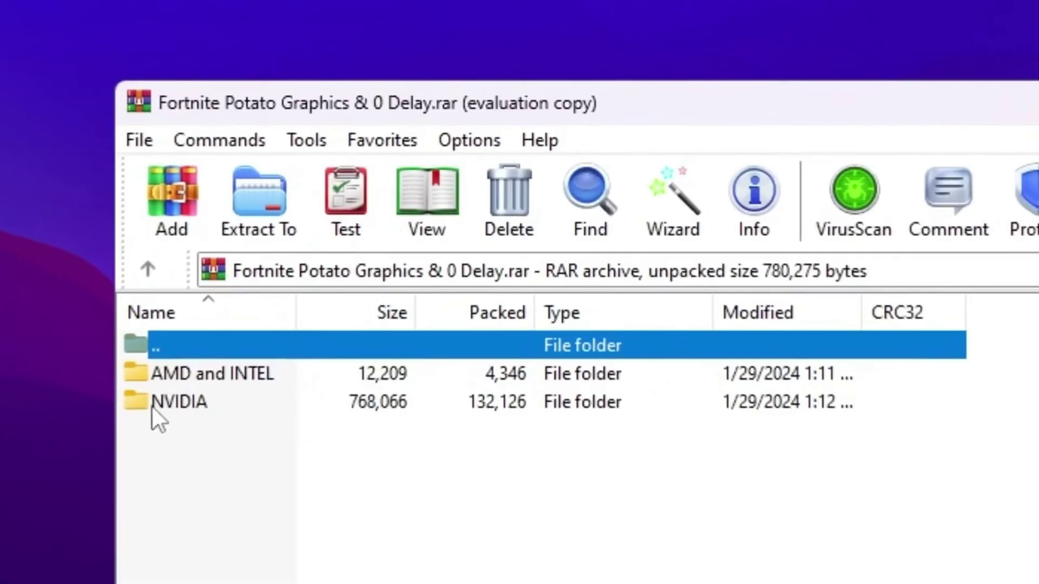
drag(247, 436, 308, 292)
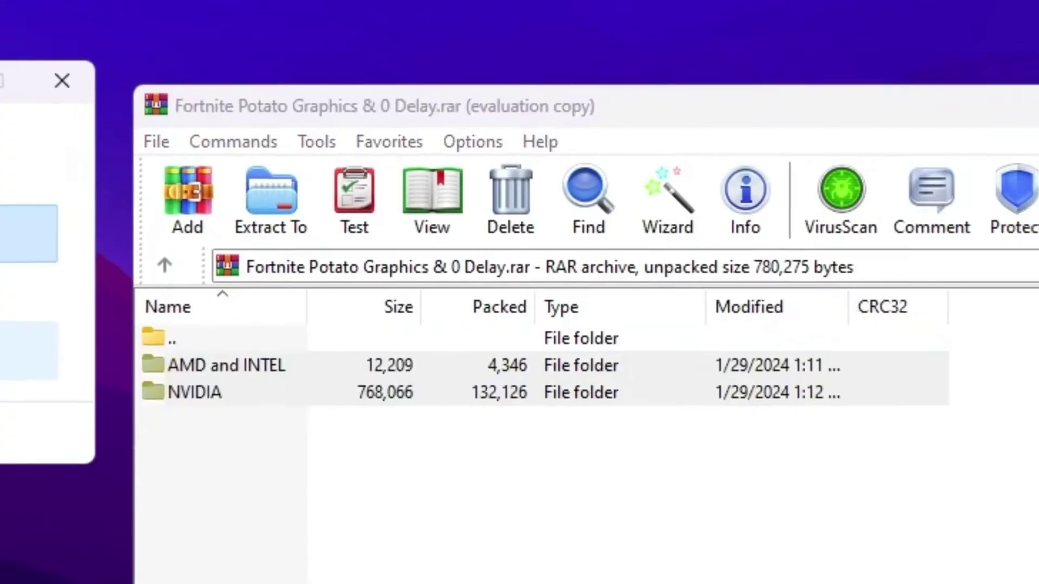
click(254, 197)
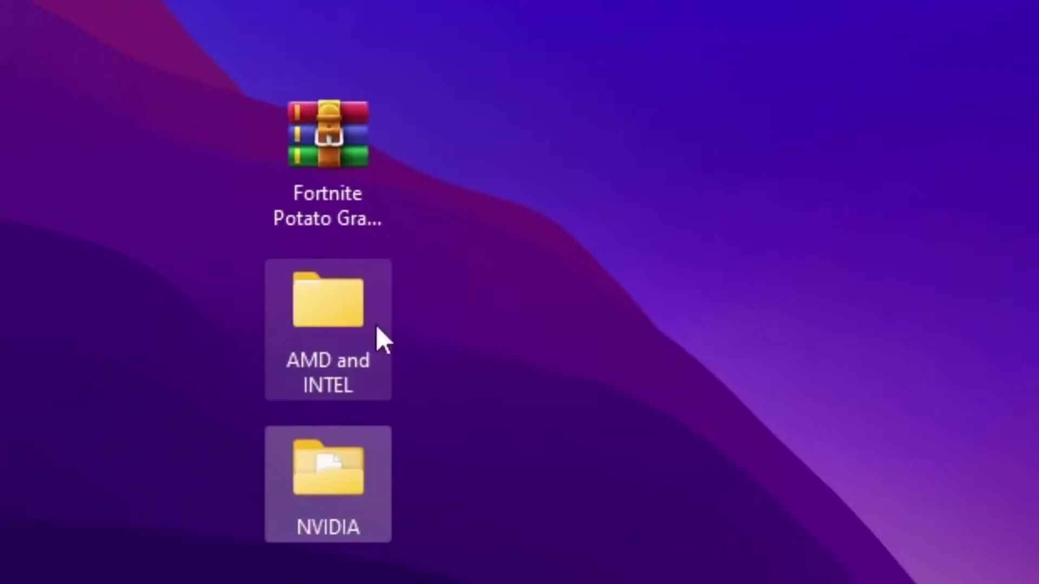
Run nvidiaProfileInspector.exe from NVIDIA\nvidiaProfileInspector with administrator rights
click(608, 330)
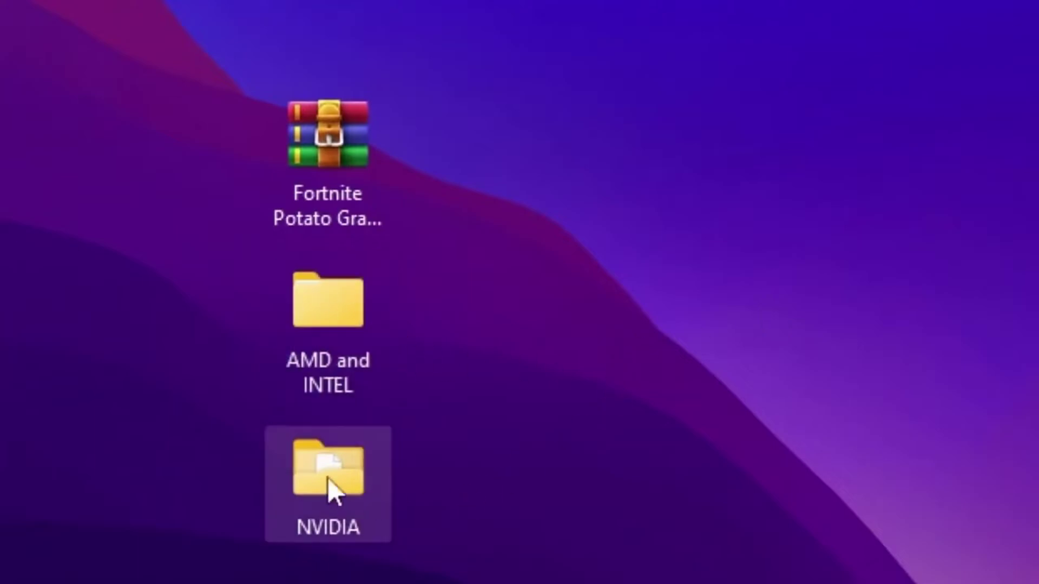
double_click(372, 472)
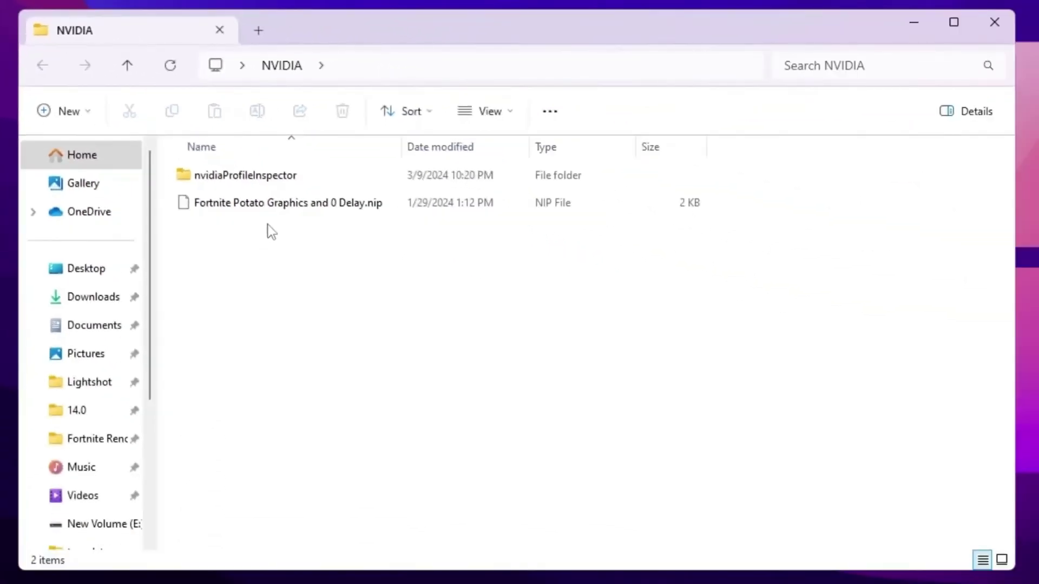
click(188, 210)
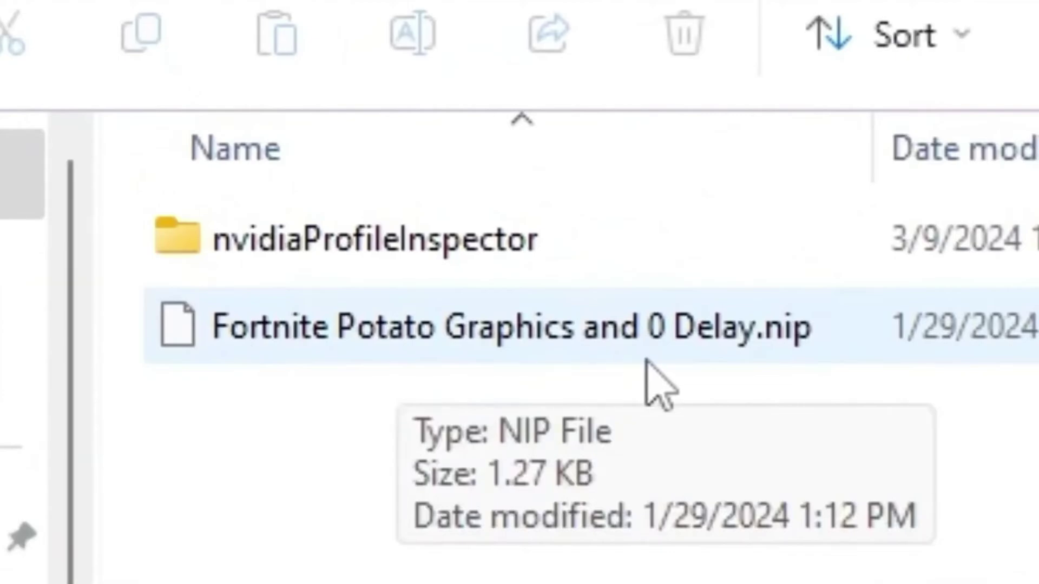
click(430, 247)
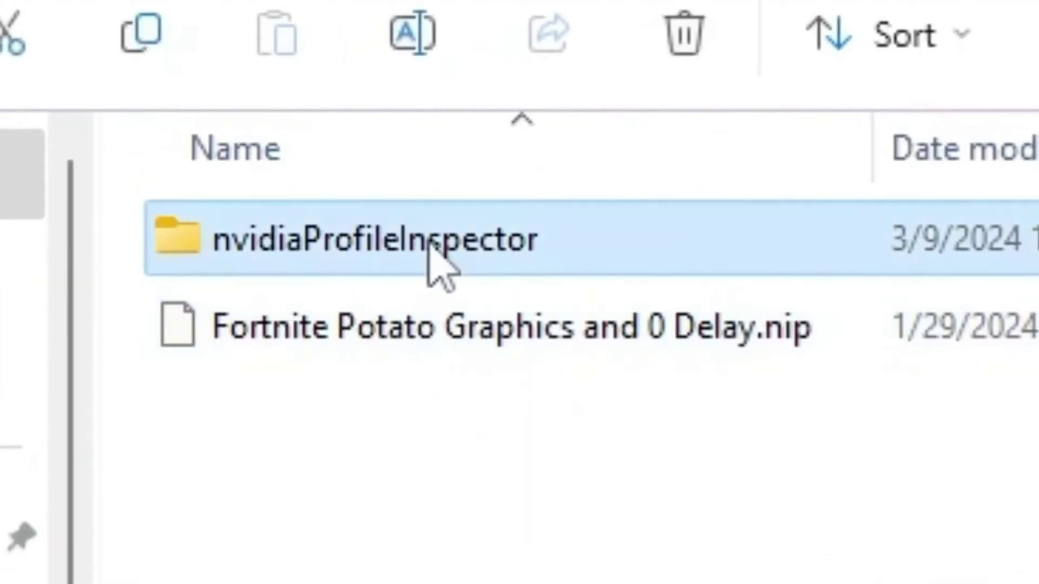
double_click(432, 246)
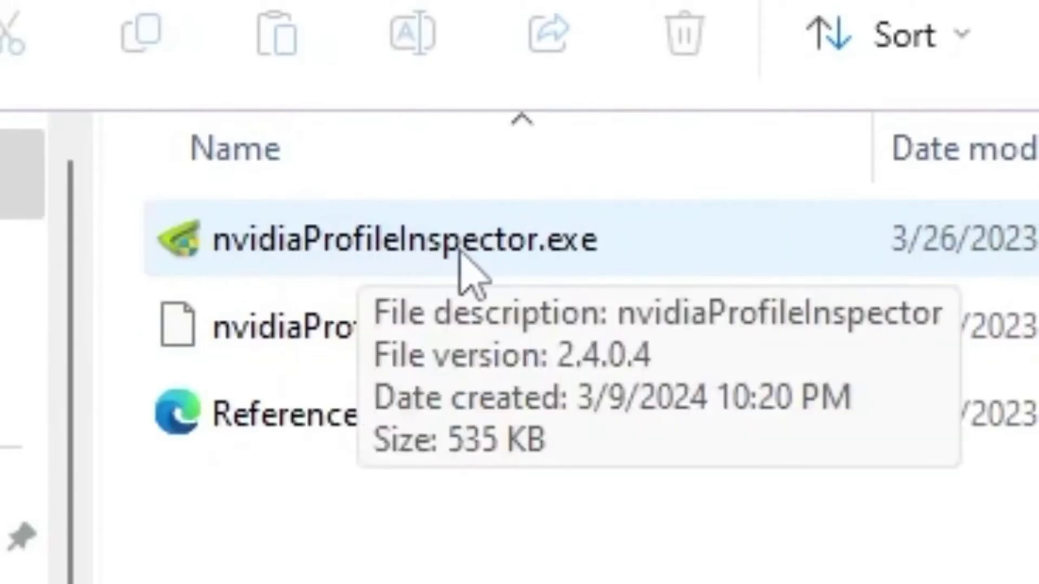
double_click(370, 250)
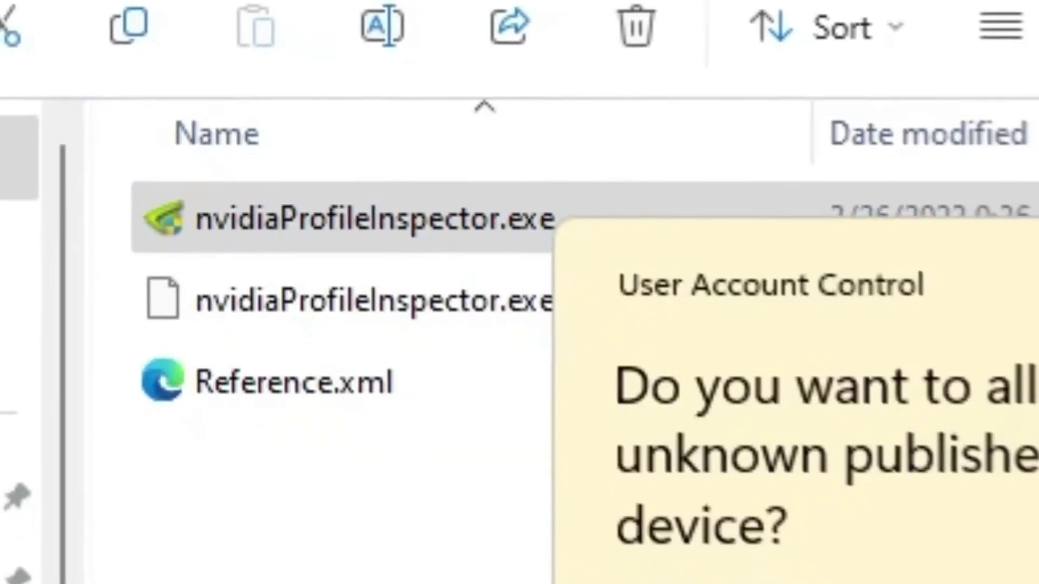
key(alt+y)
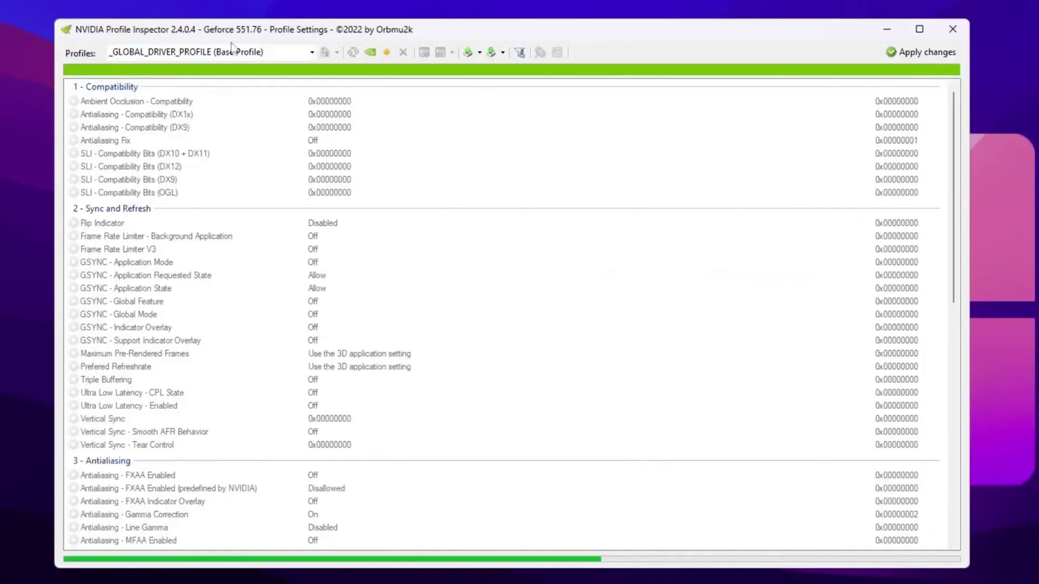
Search 'fort' in the Profiles box and load the Fortnite profile
key(ctrl+a)
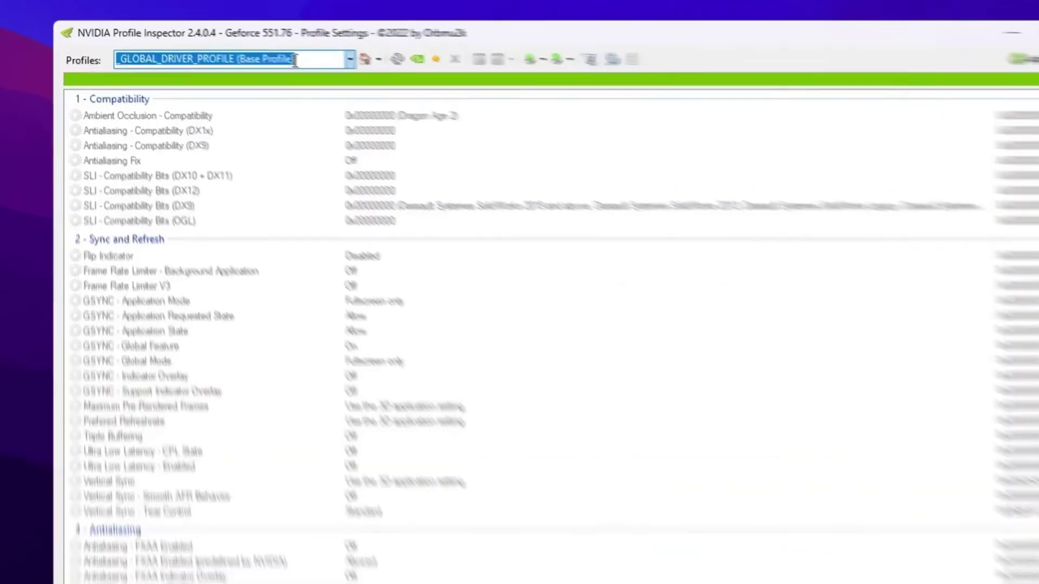
text(fpr)
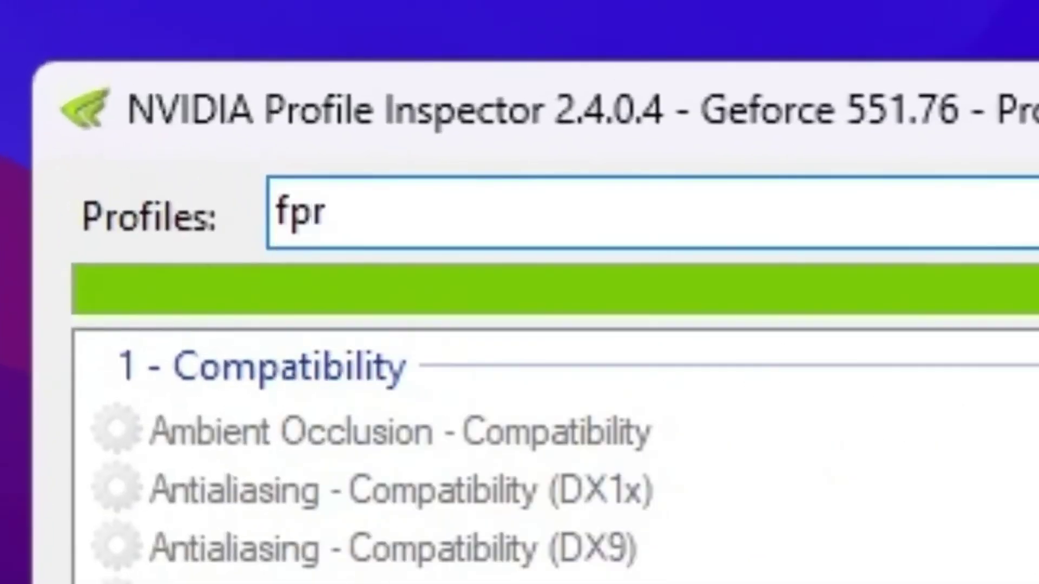
key(BackSpace)
key(BackSpace)
text(ort)
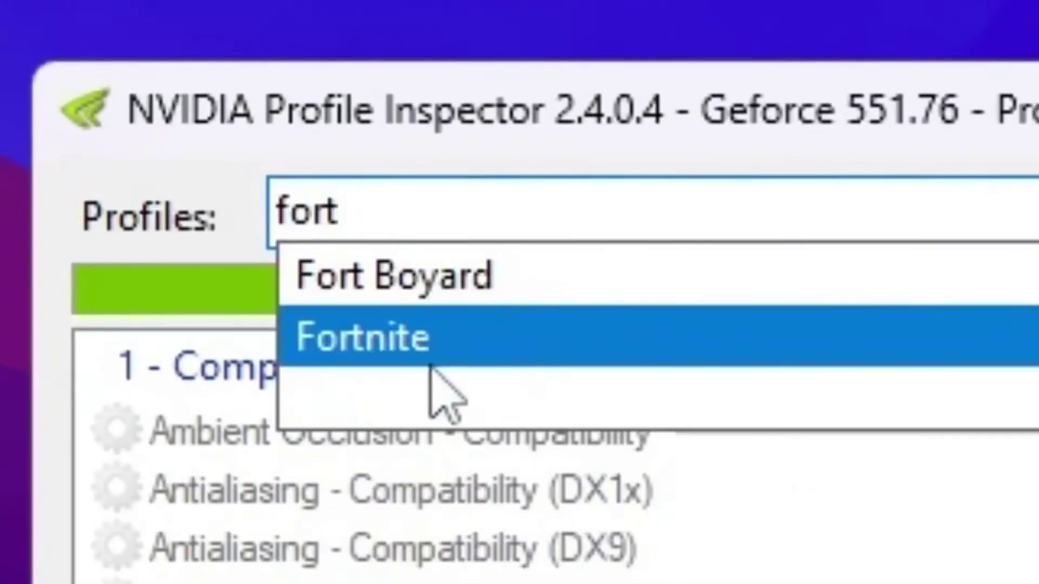
click(373, 346)
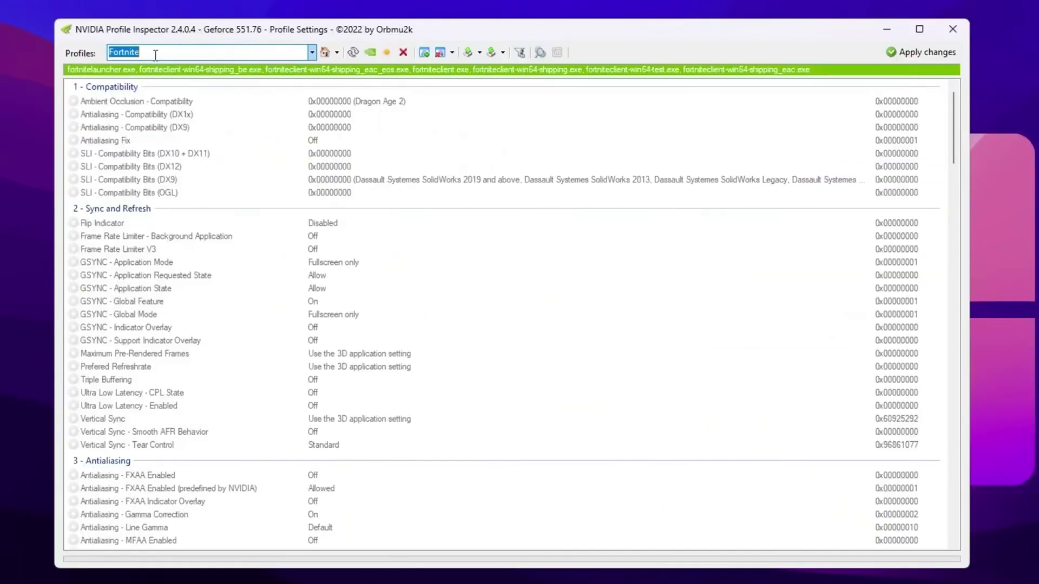
Change Fortnite's Transparency Supersampling value to 0x00000008 AA_MODE_REPLAY_MODE_ALL
scroll(388, 160, down, 4)
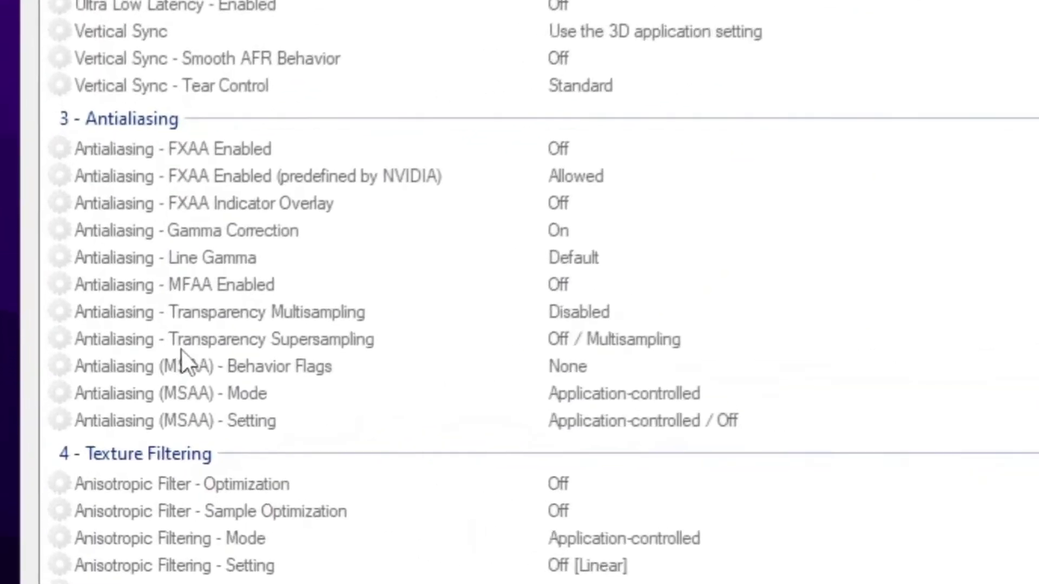
click(602, 339)
click(603, 340)
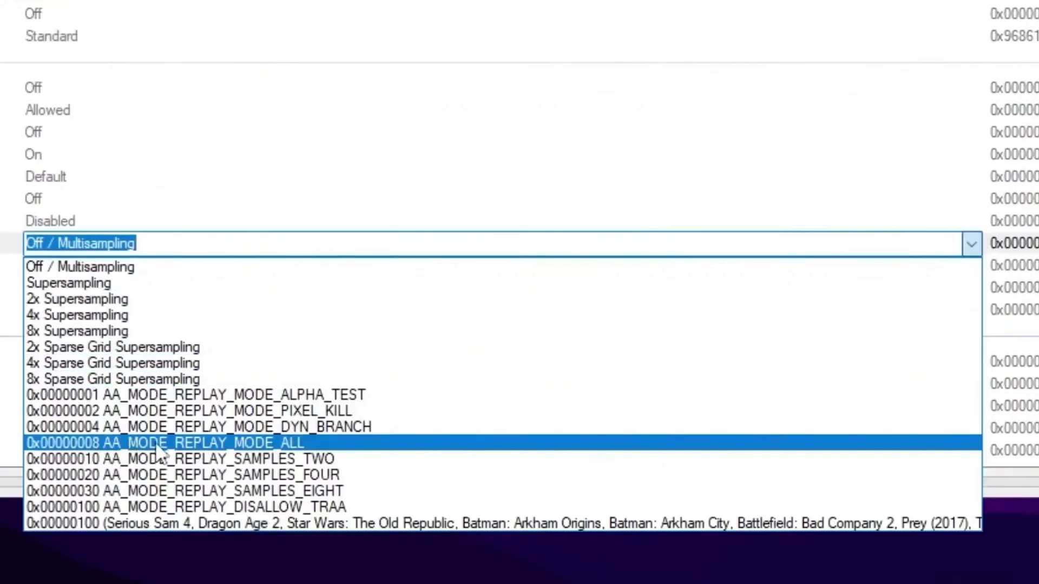
click(221, 442)
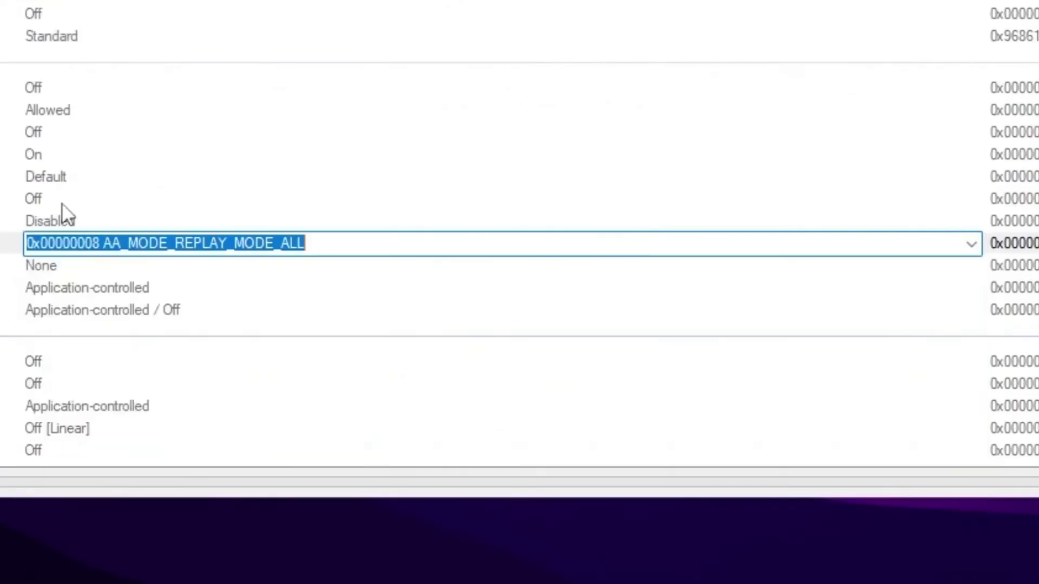
scroll(287, 124, down, 4)
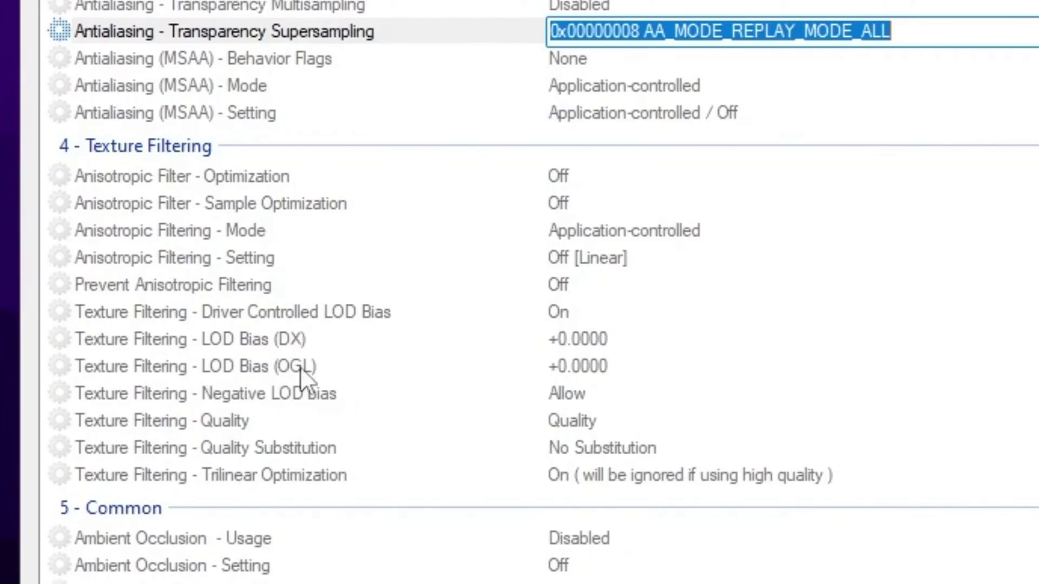
Set Texture Filtering LOD Bias (DX) and LOD Bias (OGL) each to +2.0000
click(646, 345)
click(1035, 339)
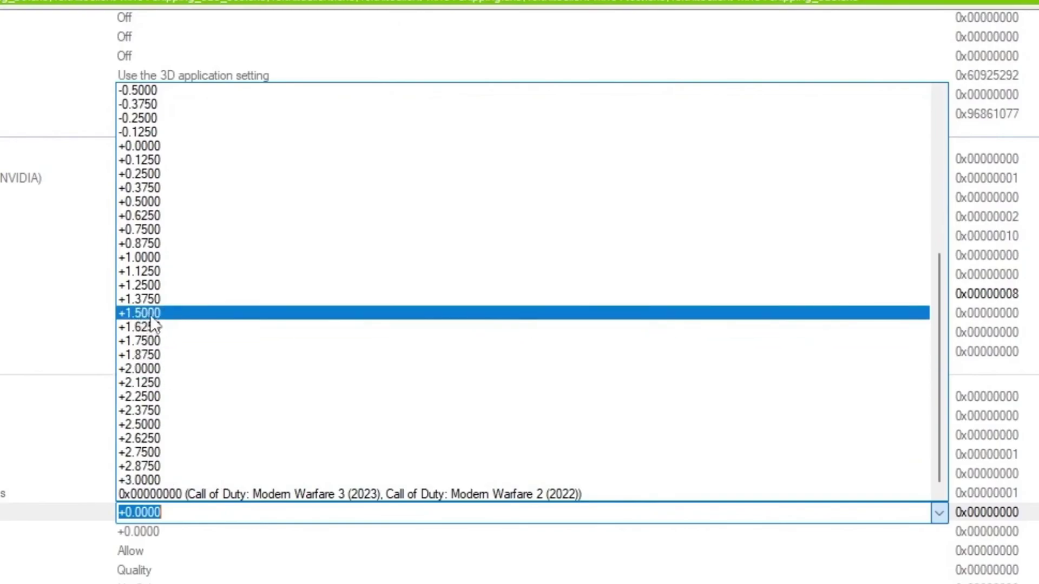
click(142, 369)
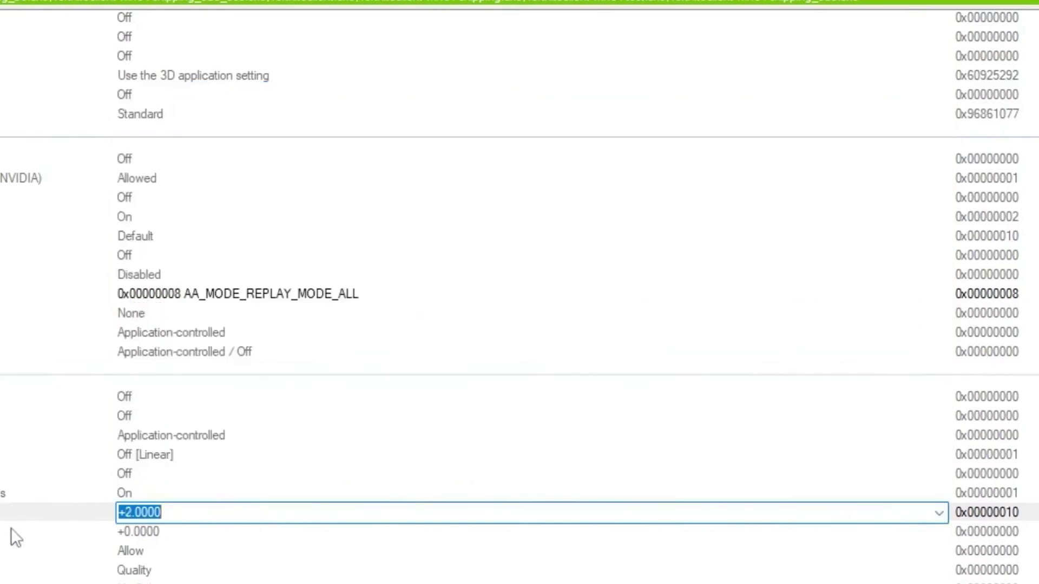
click(131, 530)
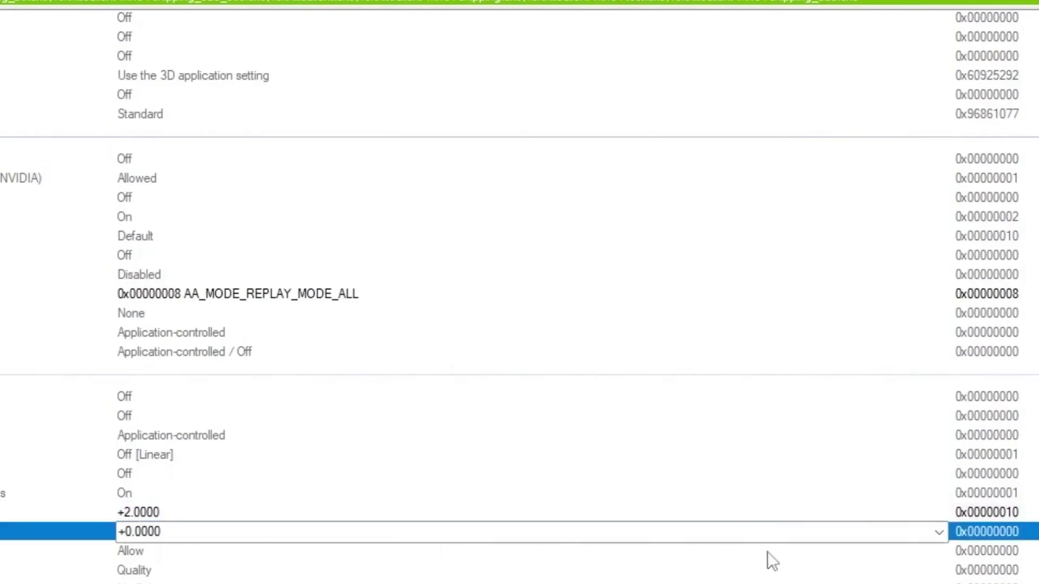
click(939, 534)
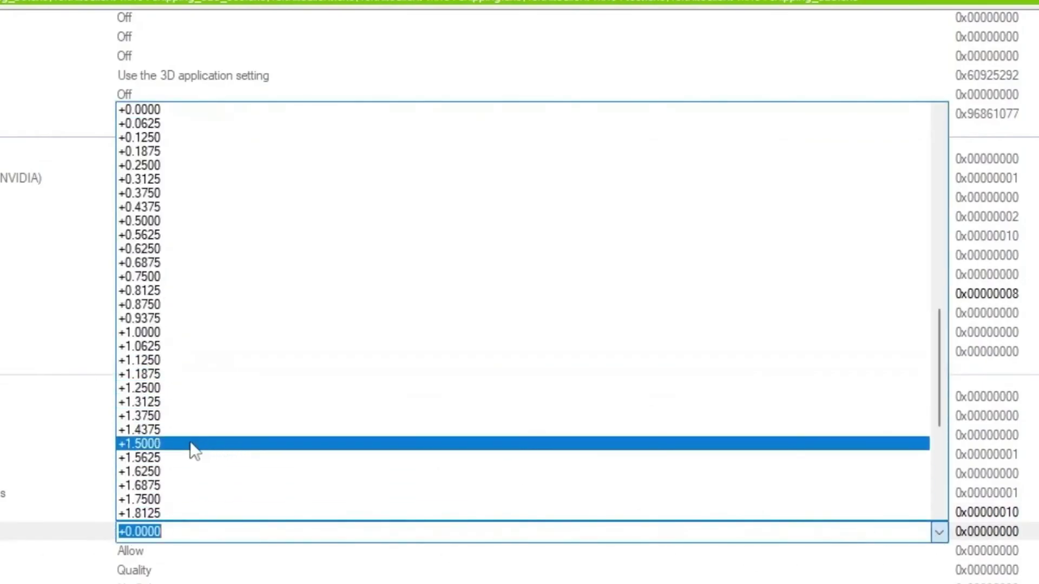
scroll(204, 366, down, 2)
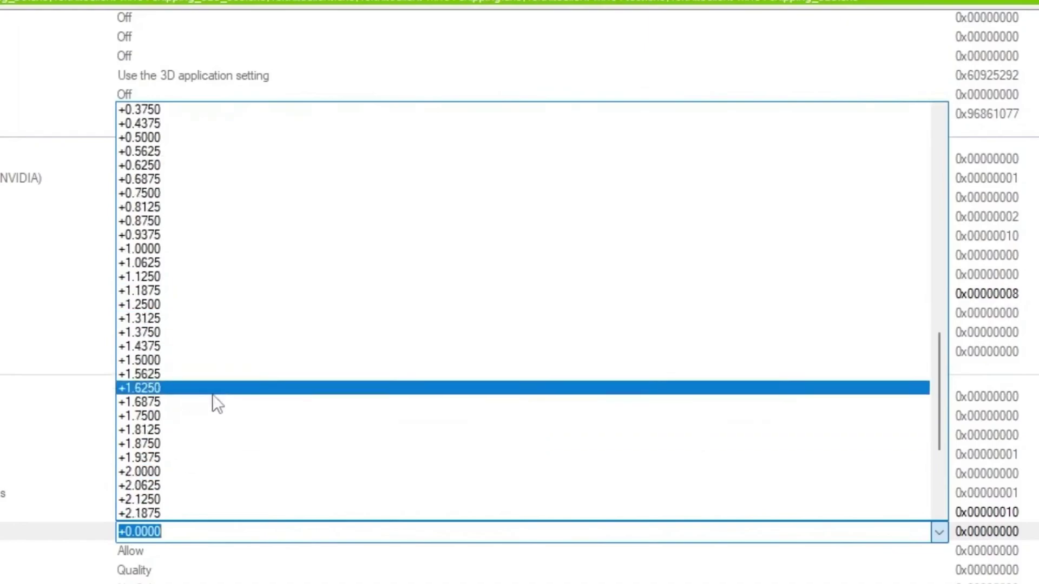
click(169, 472)
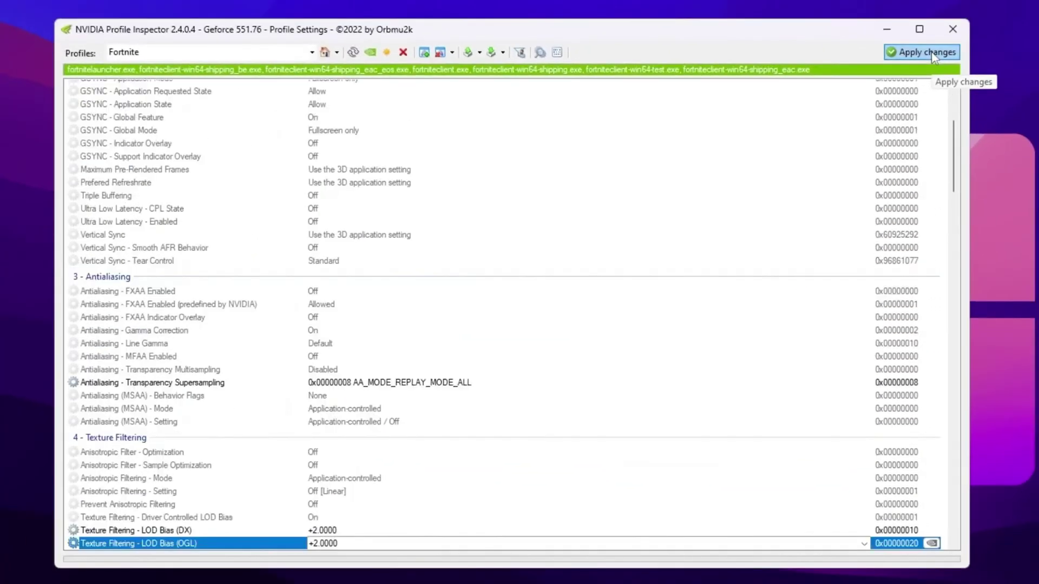
Save the Transparency Supersampling and LOD Bias edits to the Fortnite profile with Apply changes
click(919, 52)
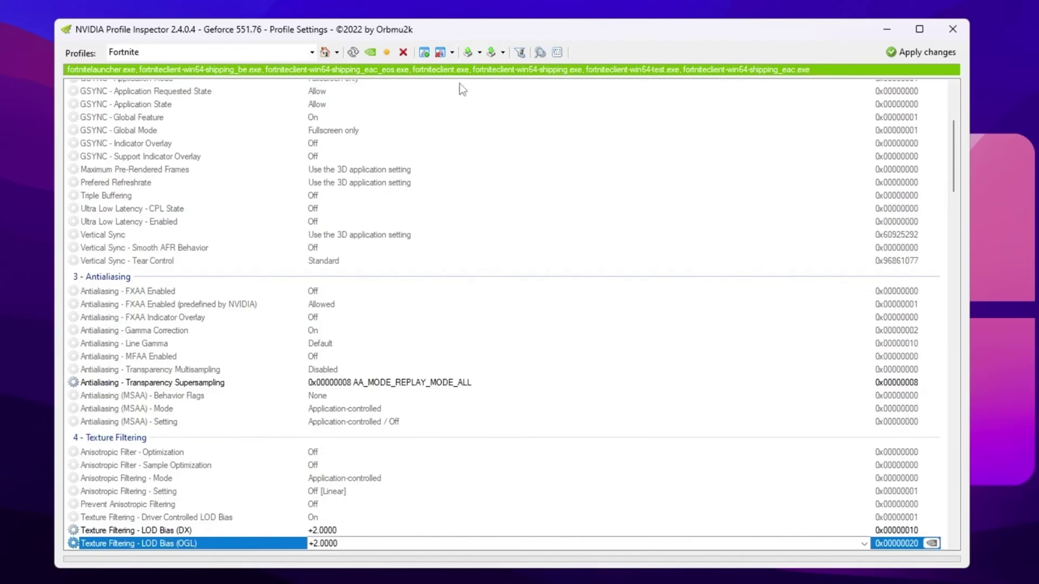
Import the Fortnite Potato Graphics and 0 Delay .nip profile, apply it, and exit the inspector
click(495, 56)
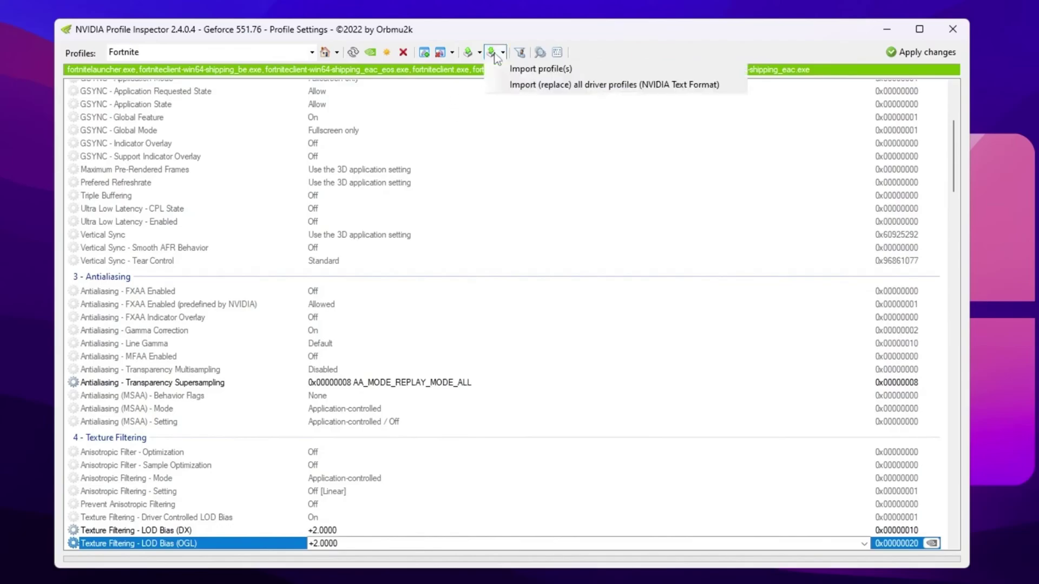
click(519, 70)
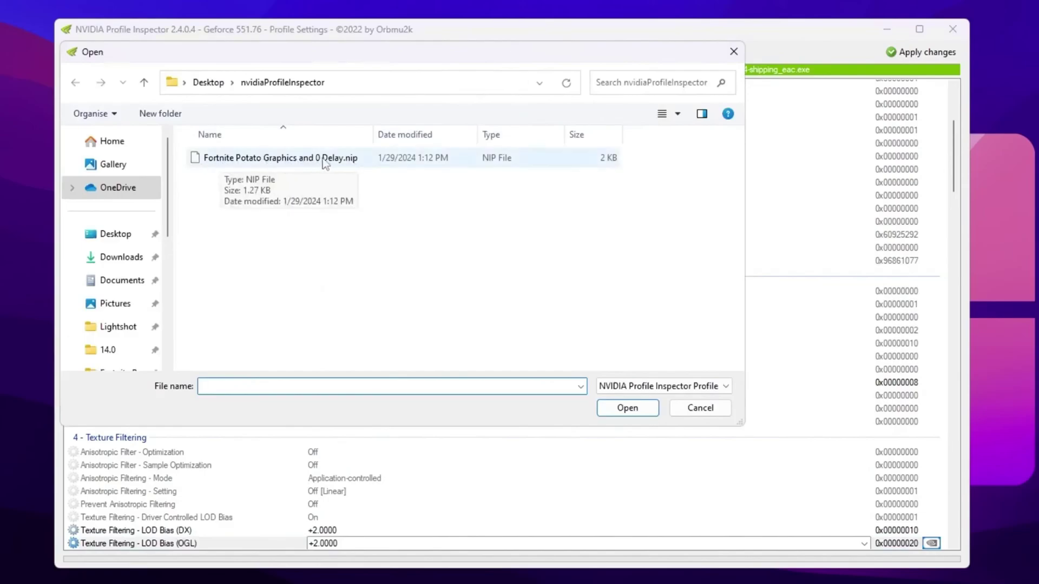
double_click(375, 154)
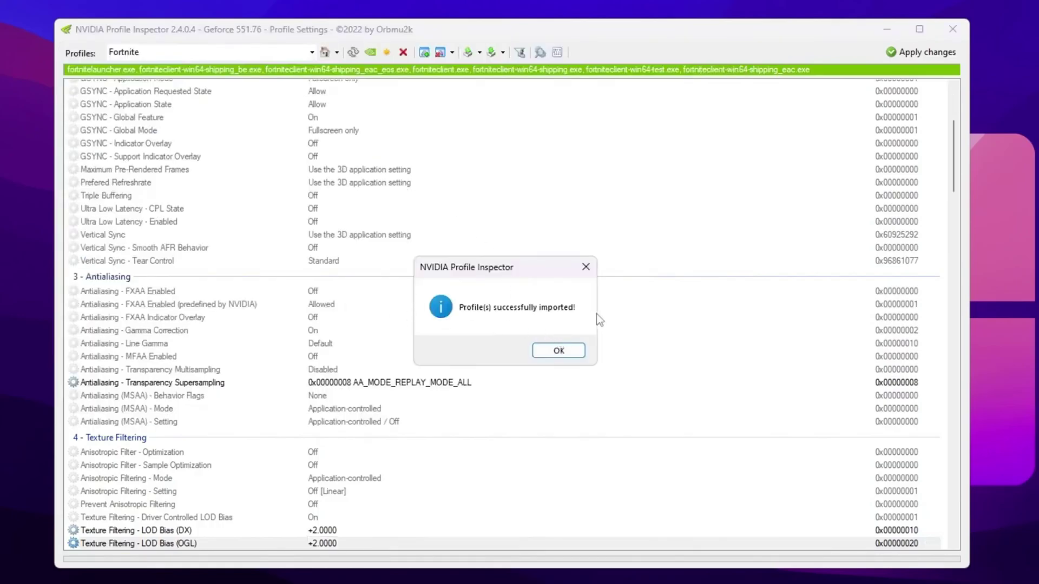
click(557, 351)
click(911, 58)
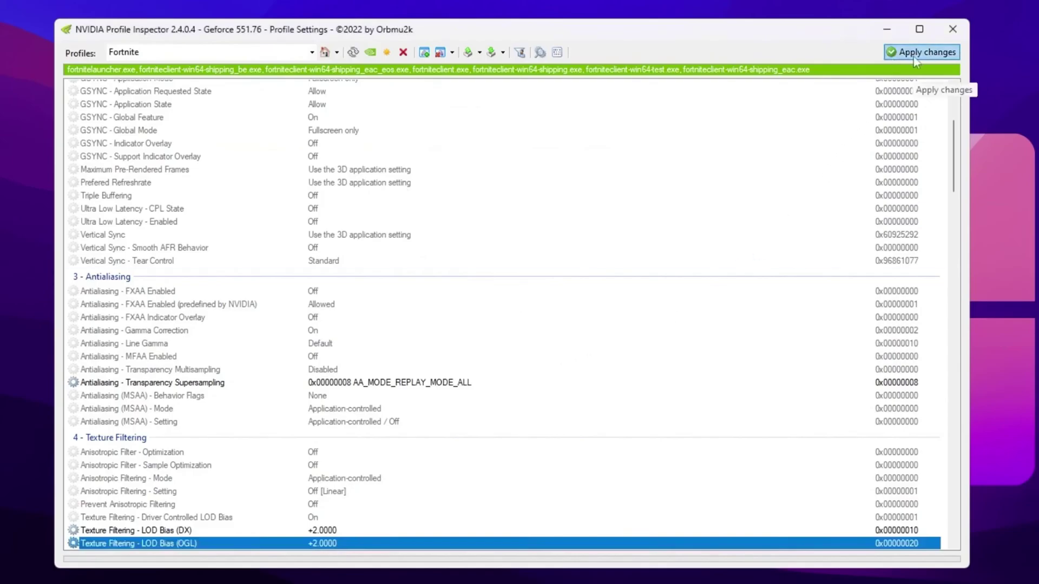
click(947, 33)
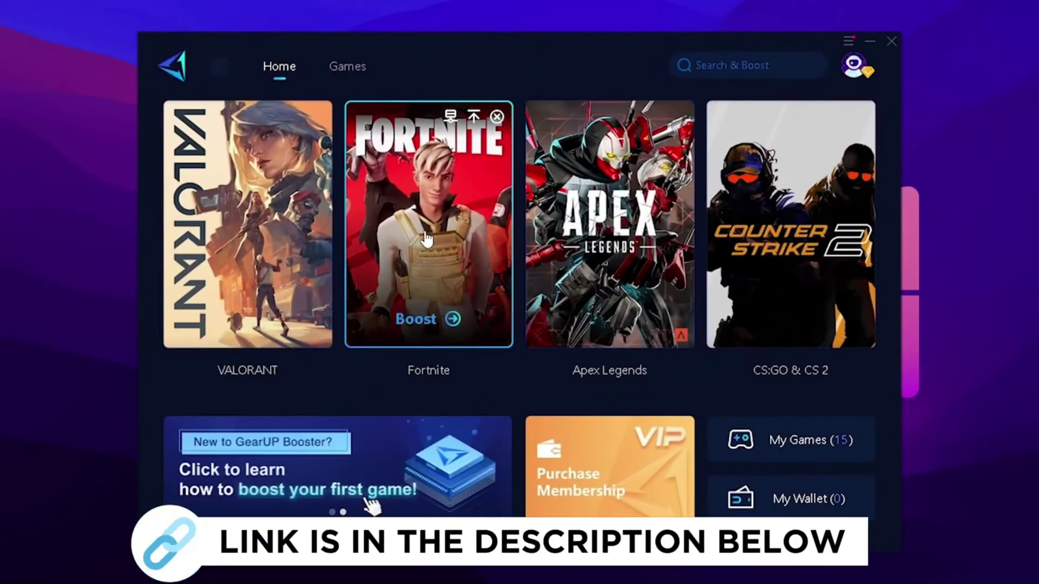
Start the Fortnite boost from its card on GearUp Booster's Home page
click(445, 240)
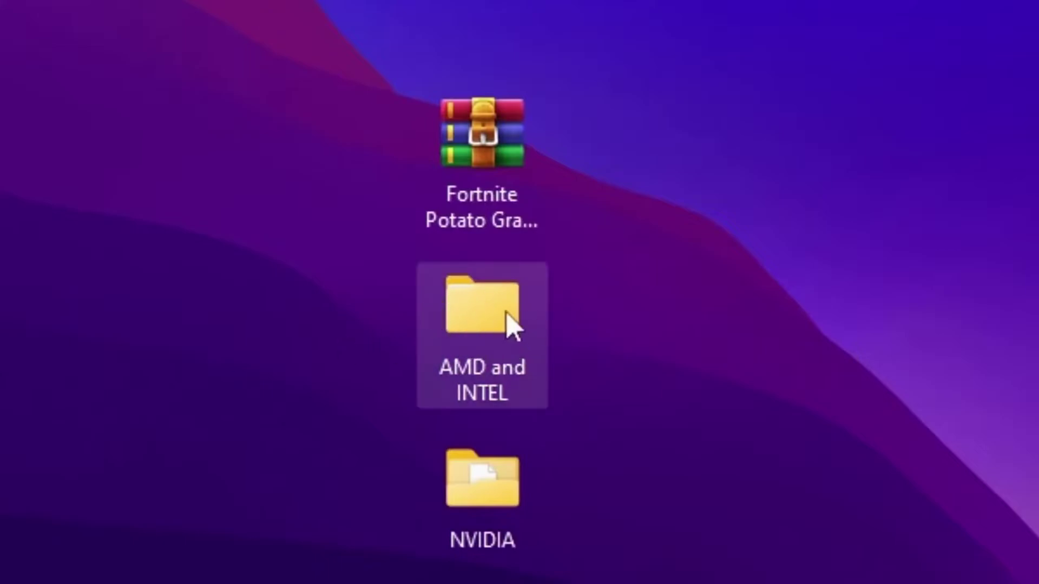
Go to AMD and INTEL > GameUserSettings and bring up GameUserSettings.ini's context menu
double_click(442, 313)
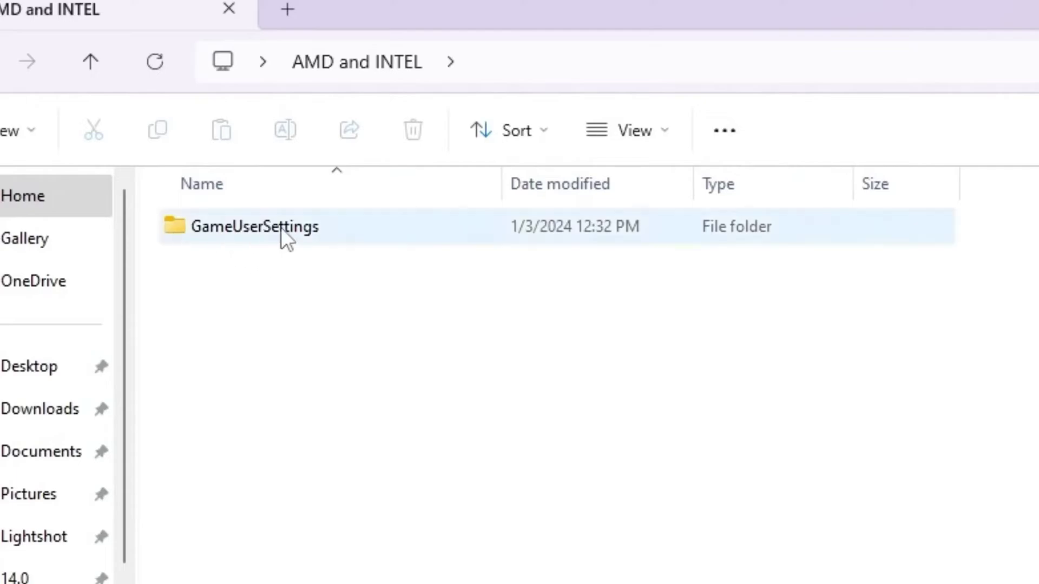
mouse_move(350, 231)
double_click(274, 225)
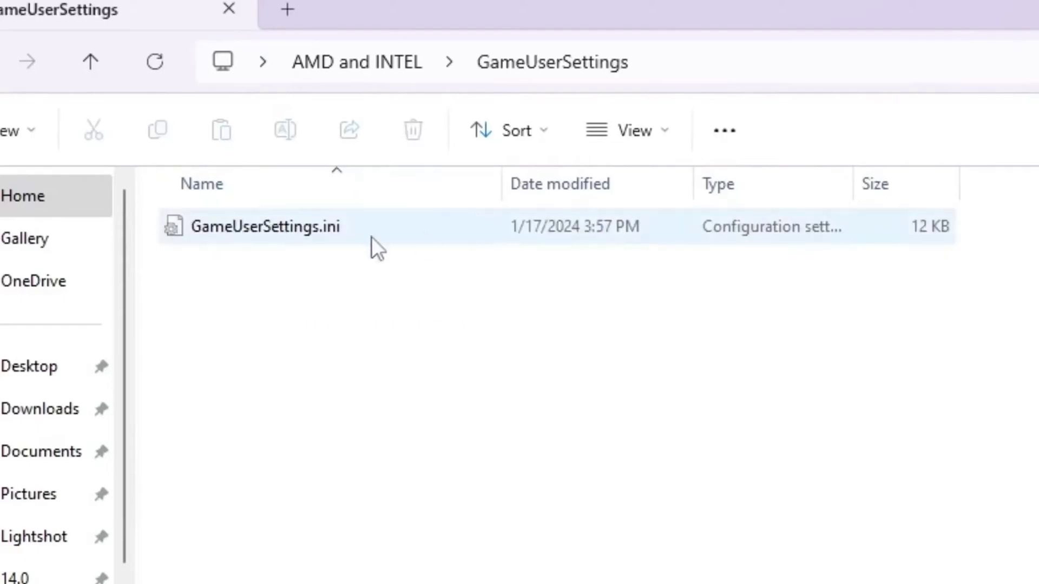
mouse_move(295, 233)
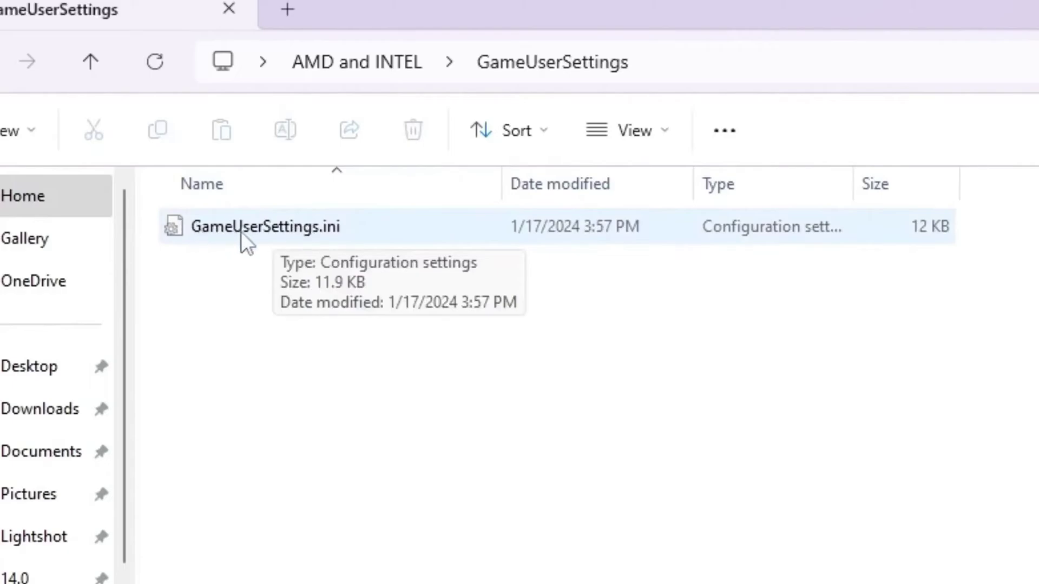
right_click(254, 228)
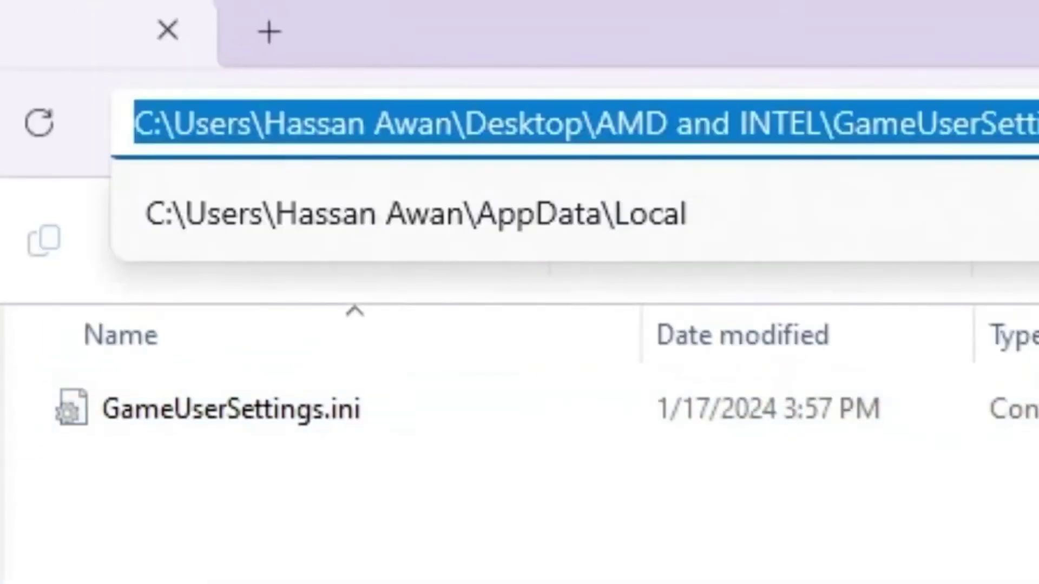
Navigate to %localappdata%\FortniteGame\Saved\Config\WindowsClient
text(%)
key(Down)
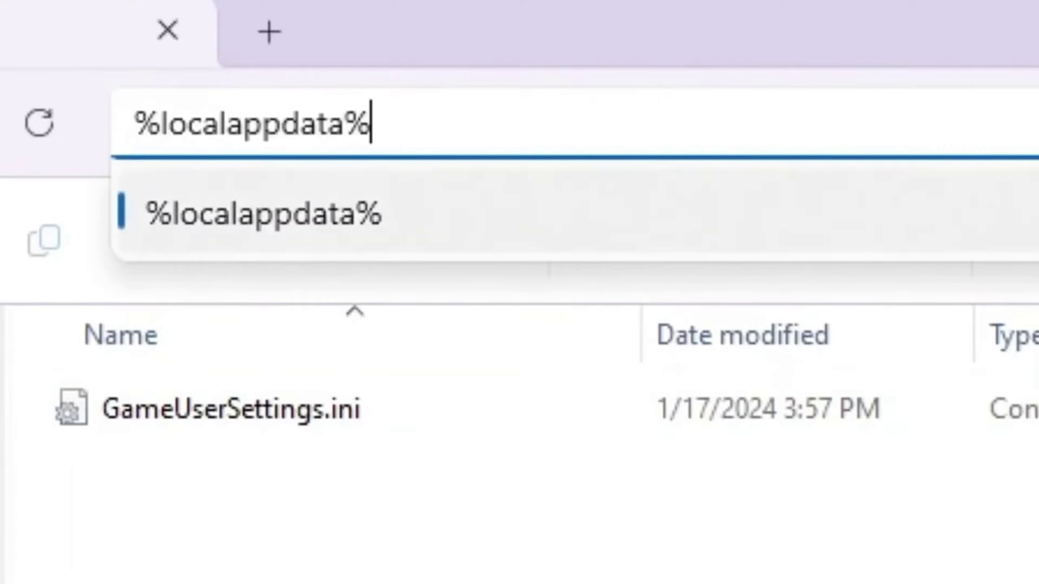
key(Return)
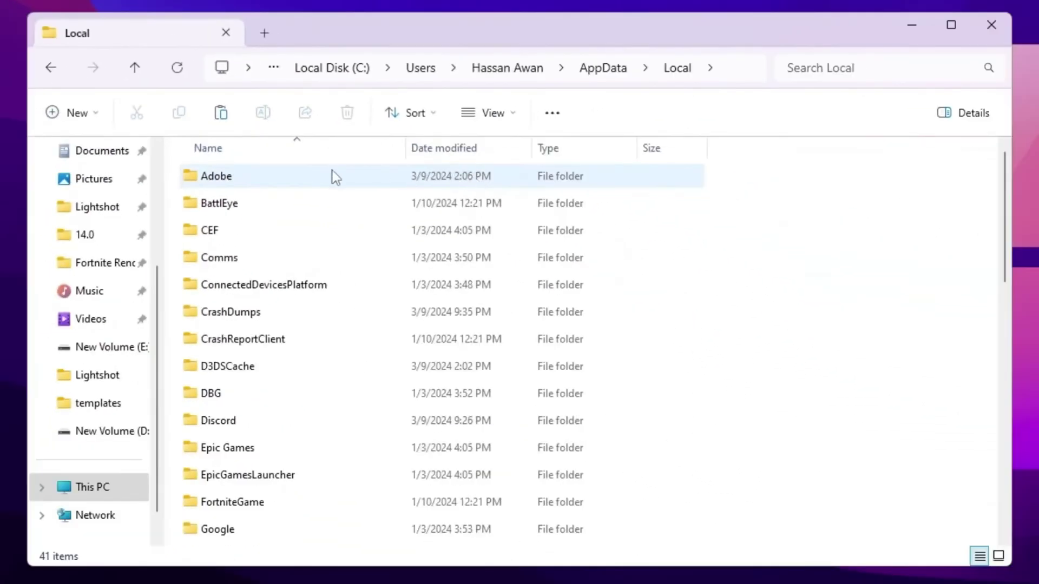
key(f)
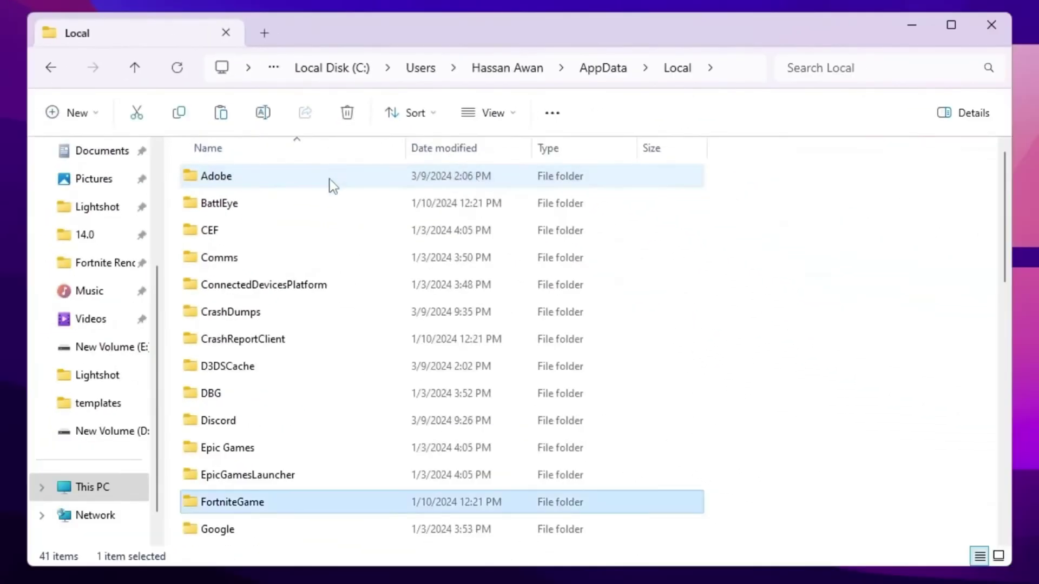
double_click(236, 505)
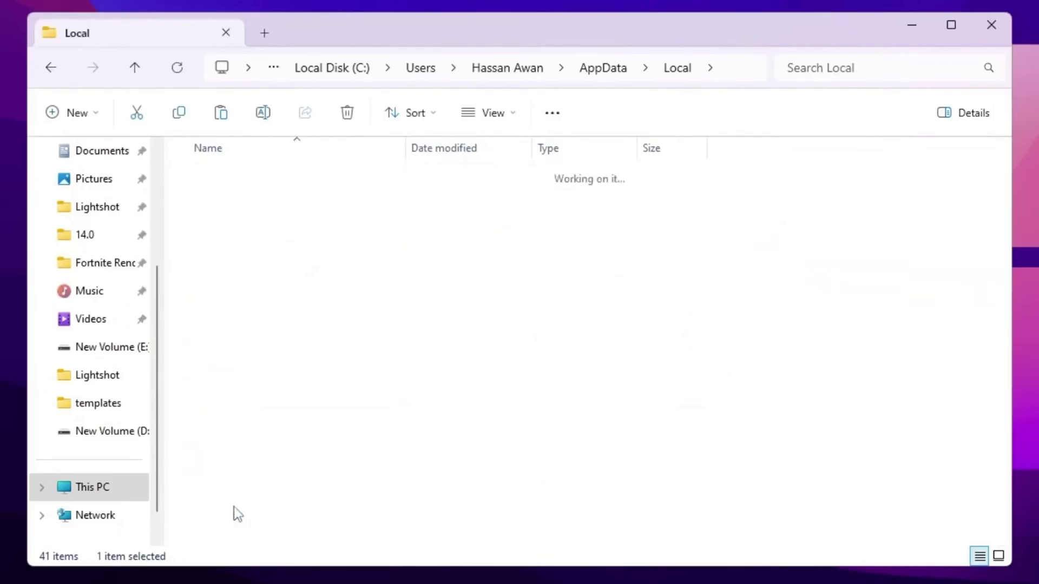
double_click(232, 179)
double_click(219, 203)
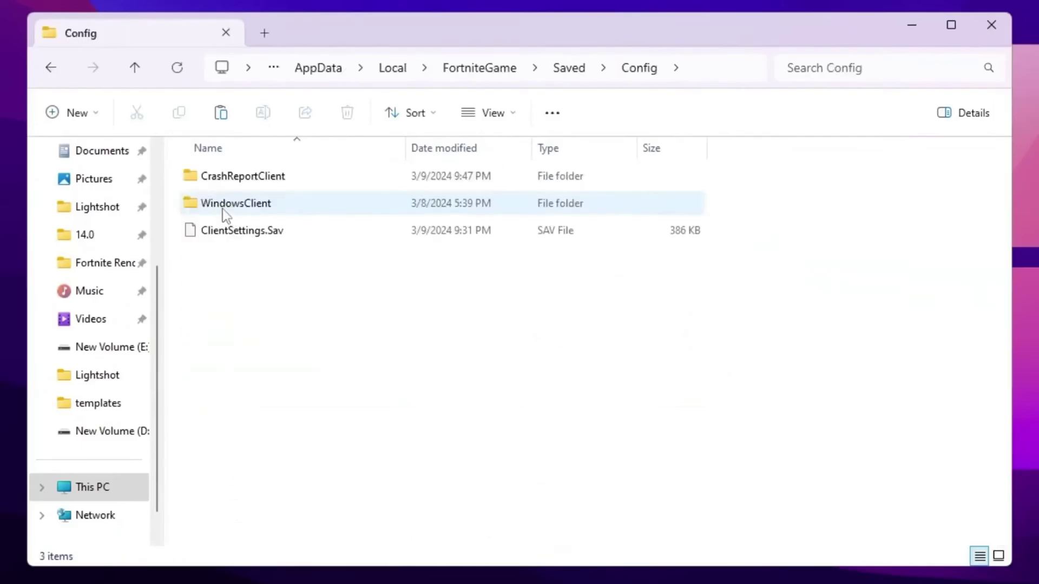
double_click(250, 208)
Paste the copied GameUserSettings.ini, replacing the existing file, and close File Explorer
right_click(277, 215)
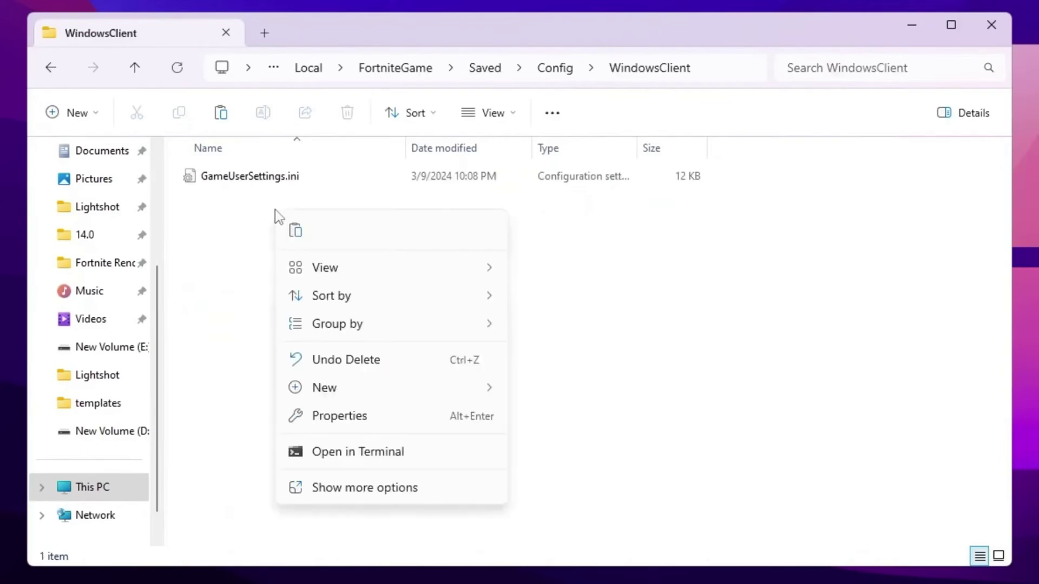
click(339, 487)
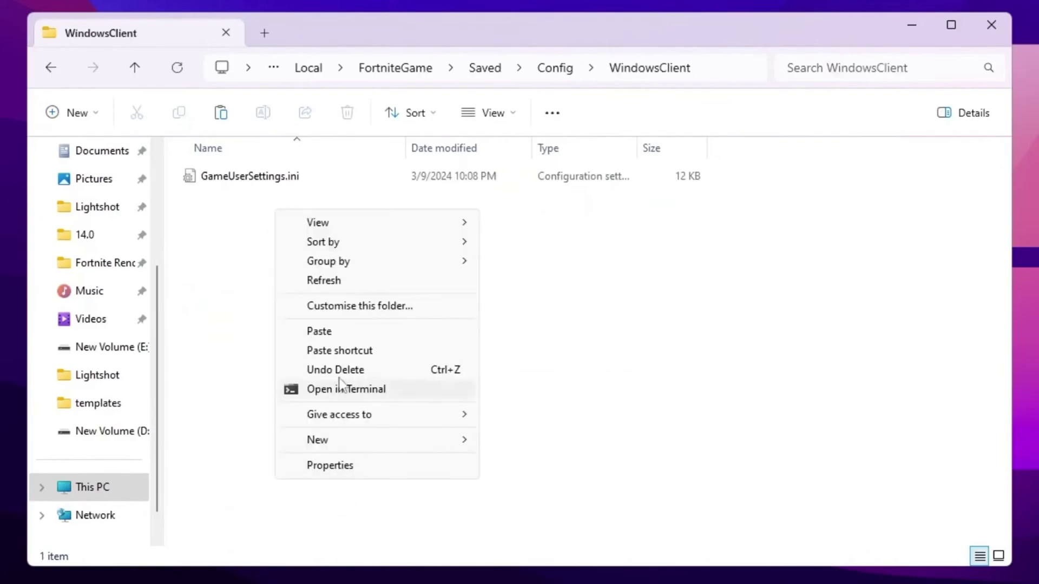
click(331, 332)
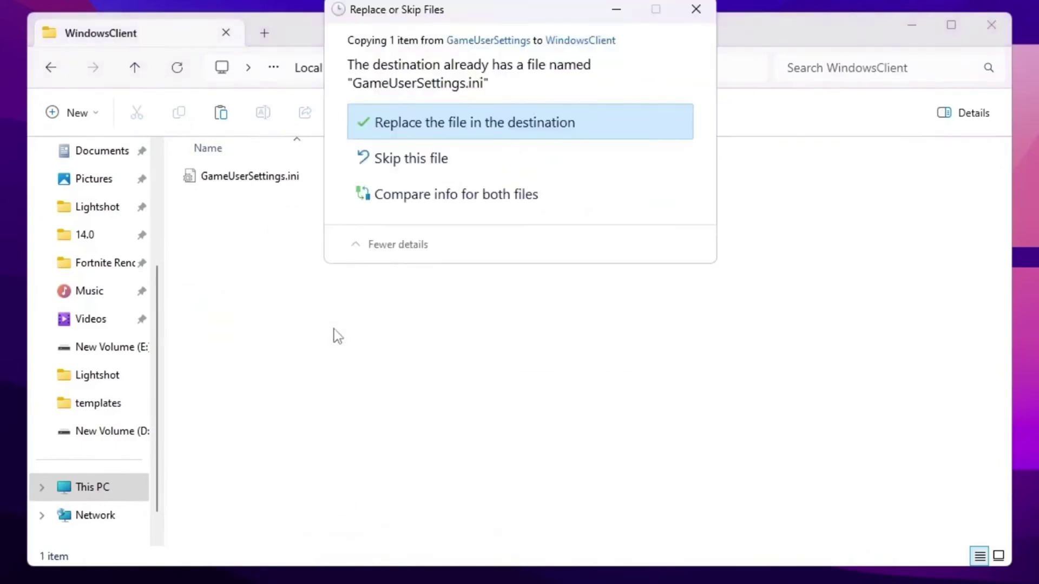
click(422, 124)
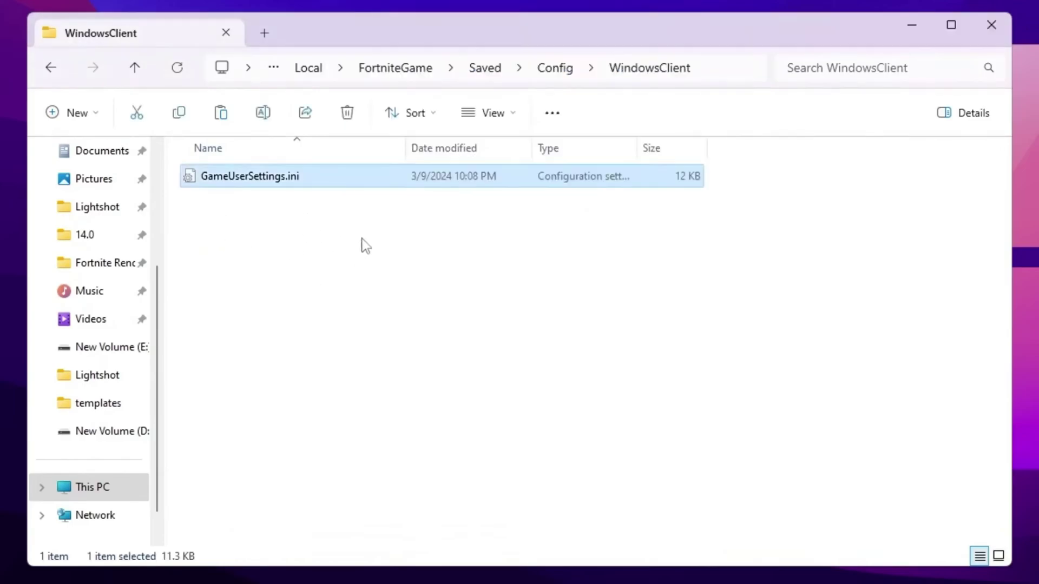
click(991, 27)
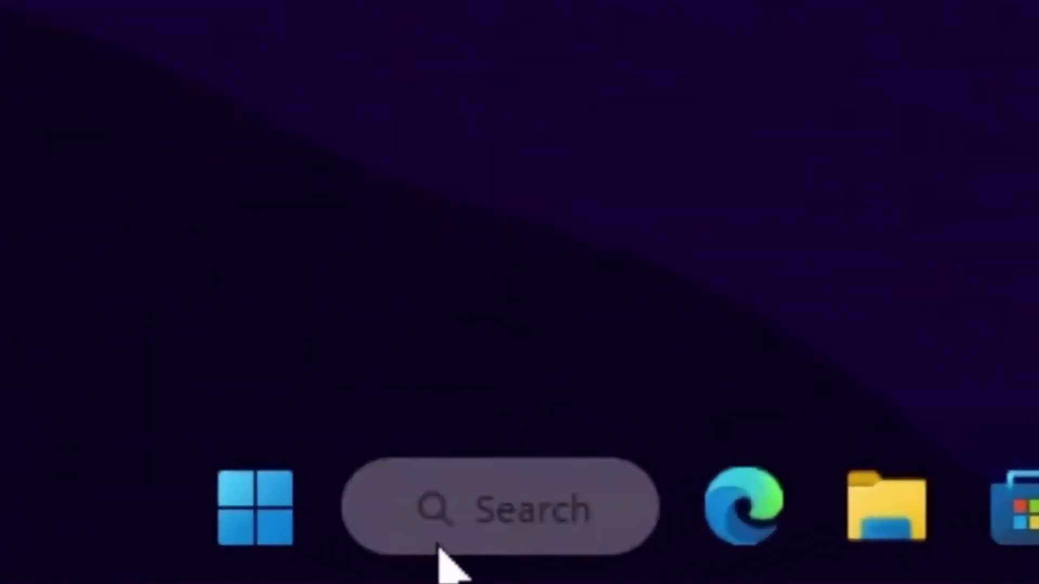
Search 'power' and open Edit Plan Settings for the Bitsum Highest Performance plan
click(414, 576)
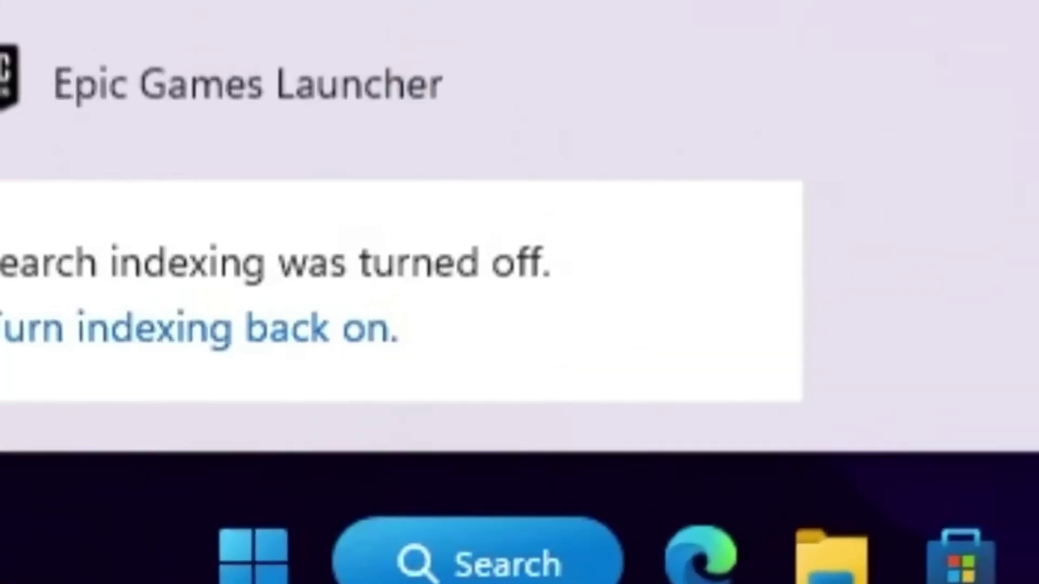
text(power)
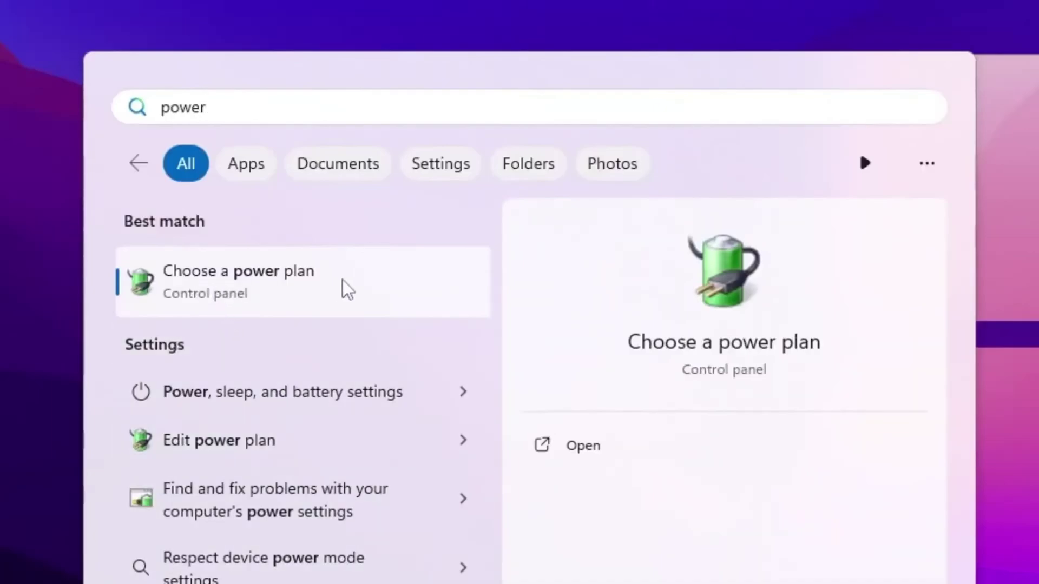
click(321, 274)
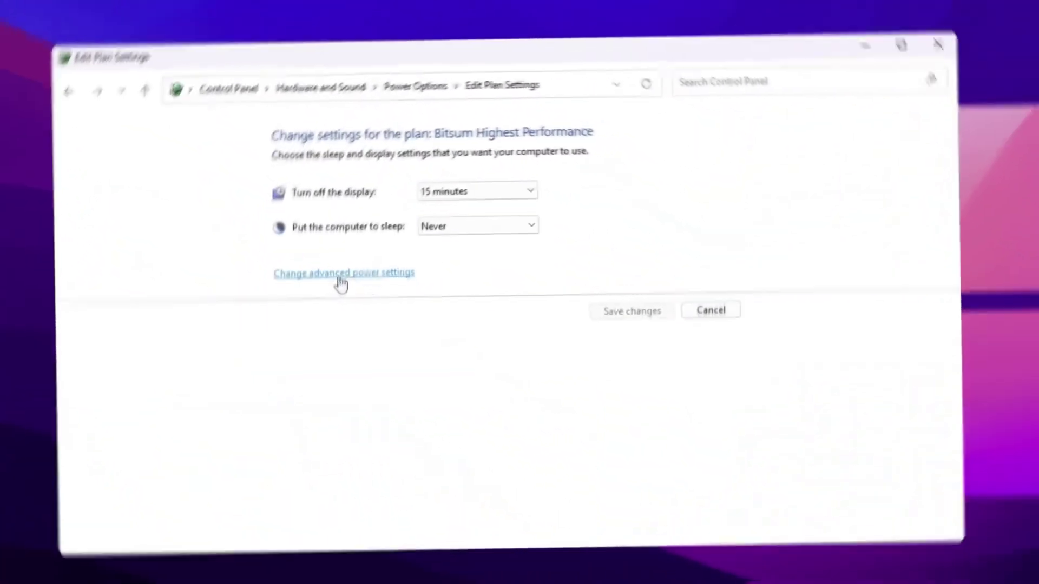
In advanced power settings, verify minimum and maximum processor state are both 100%, then confirm with OK
click(371, 275)
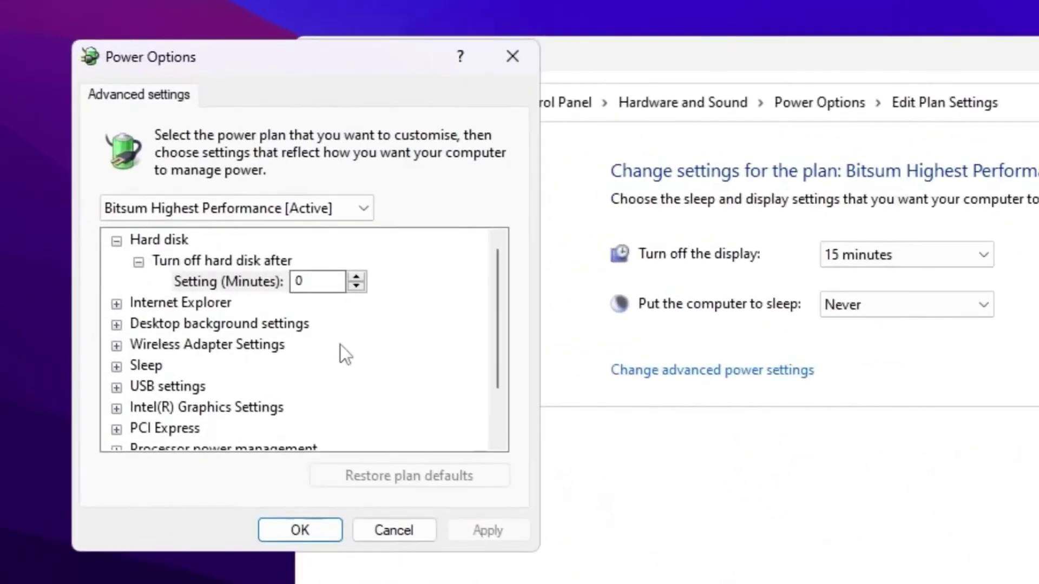
scroll(340, 353, down, 1)
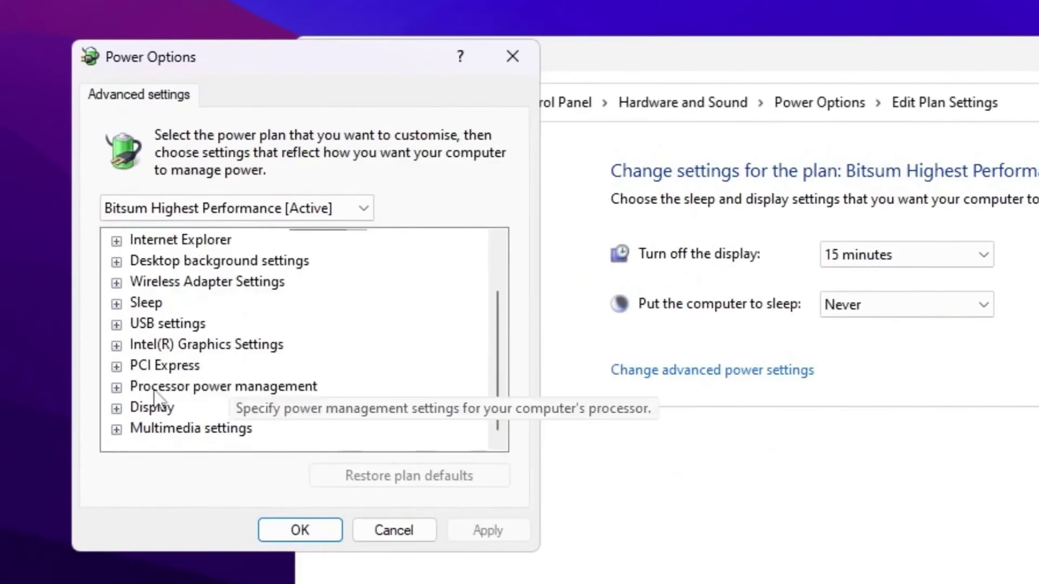
click(116, 388)
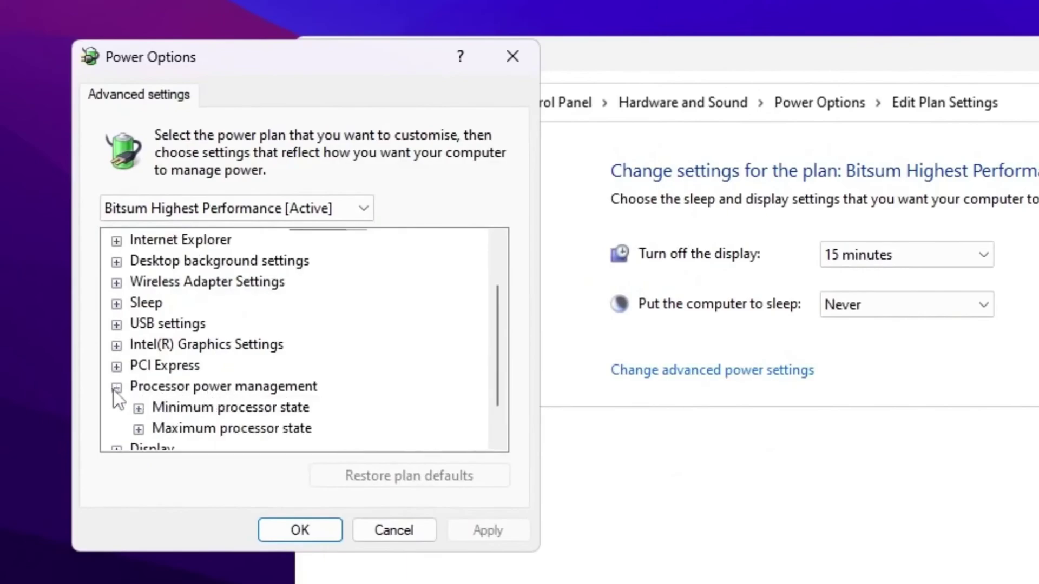
click(139, 408)
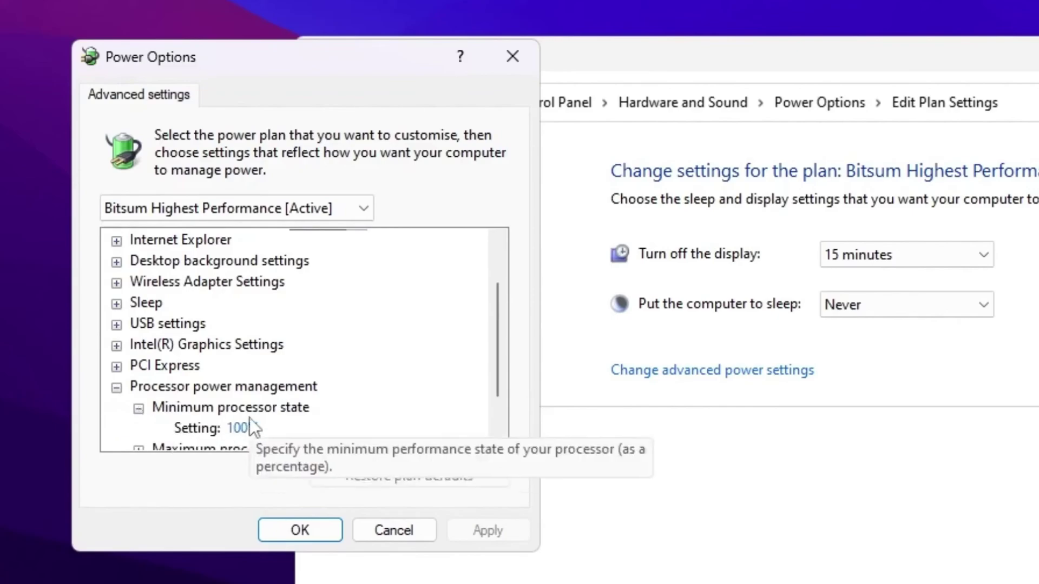
scroll(249, 417, down, 1)
click(138, 387)
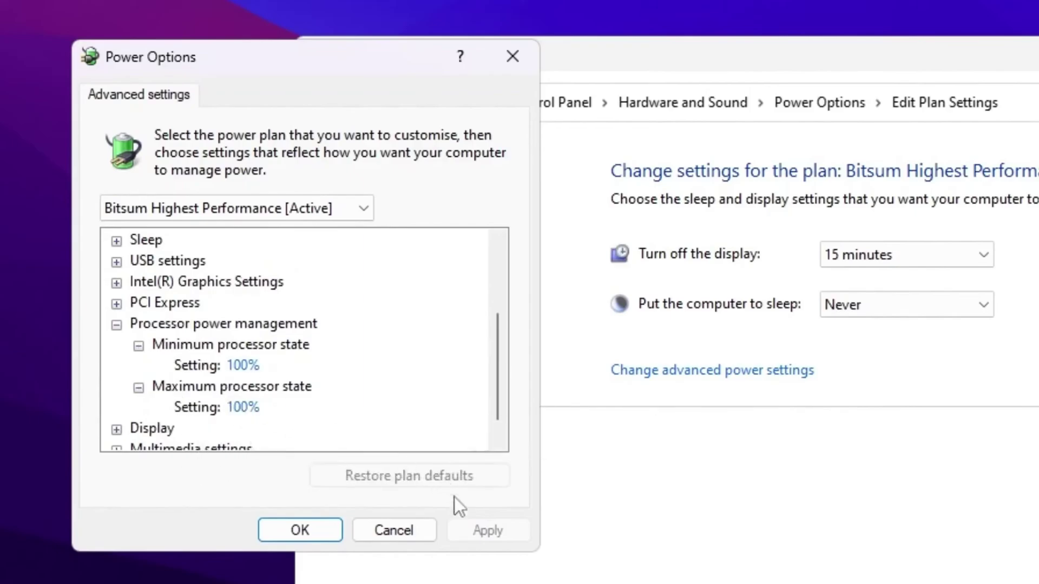
click(316, 534)
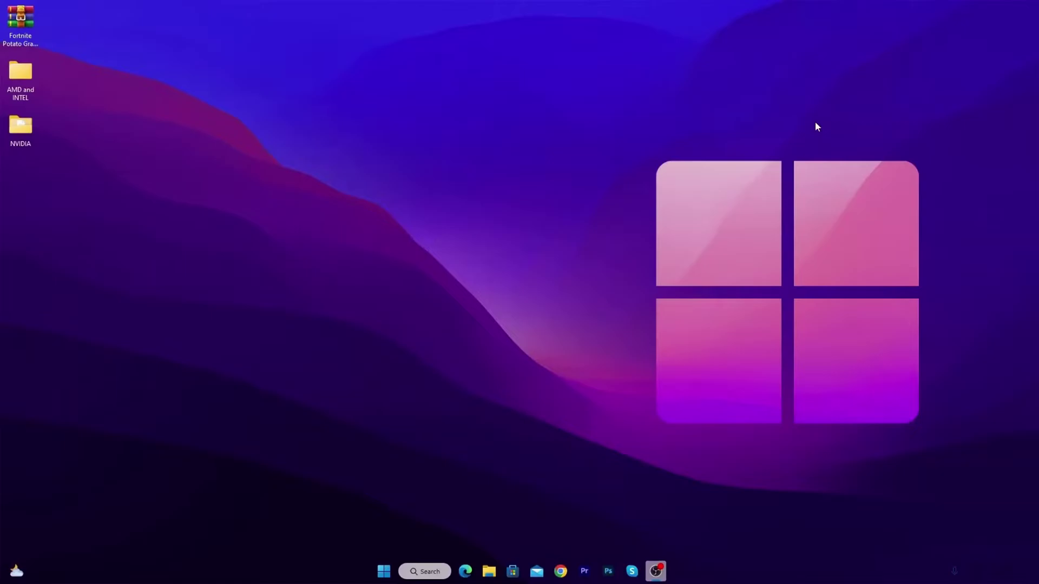
Launch the Local Group Policy Editor with gpedit.msc from the Run box
key(super+r)
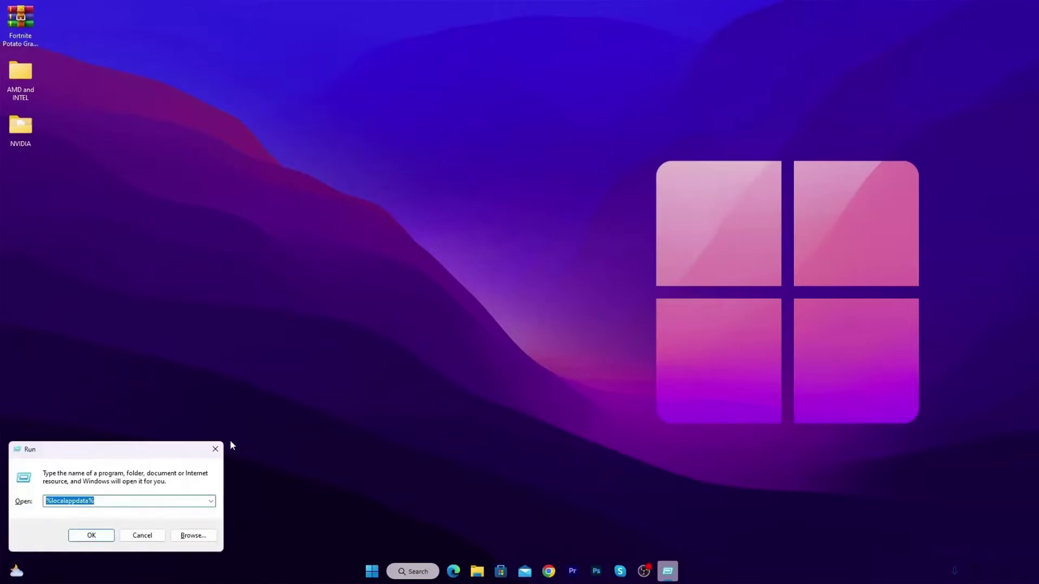
drag(134, 446, 545, 202)
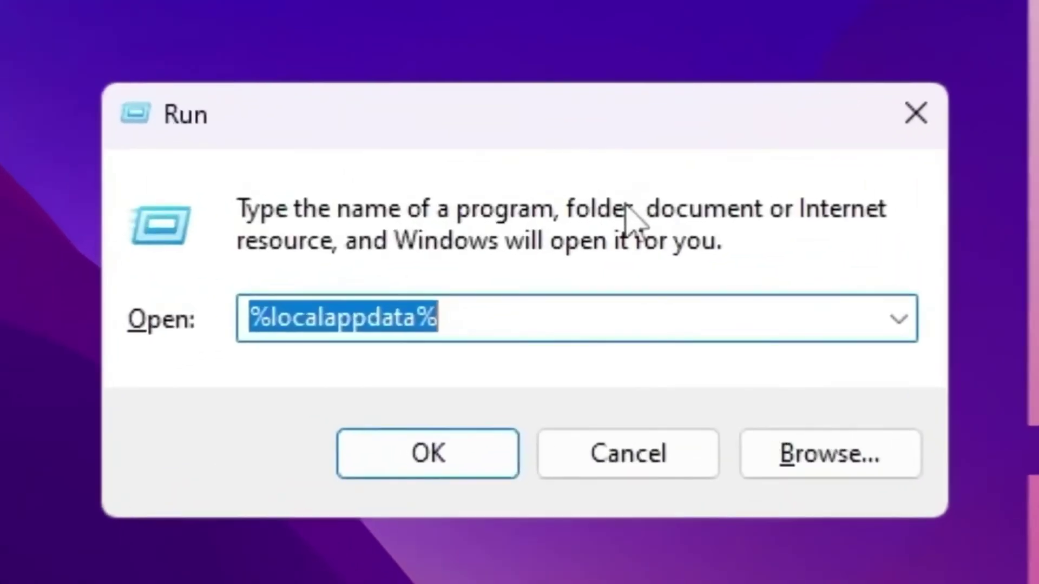
text(gp)
key(Down)
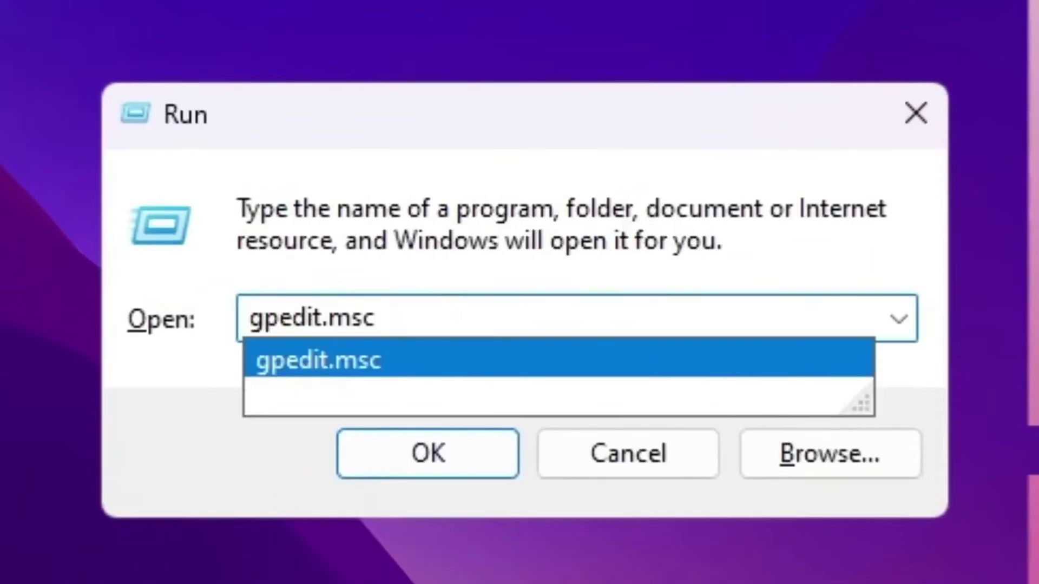
key(Return)
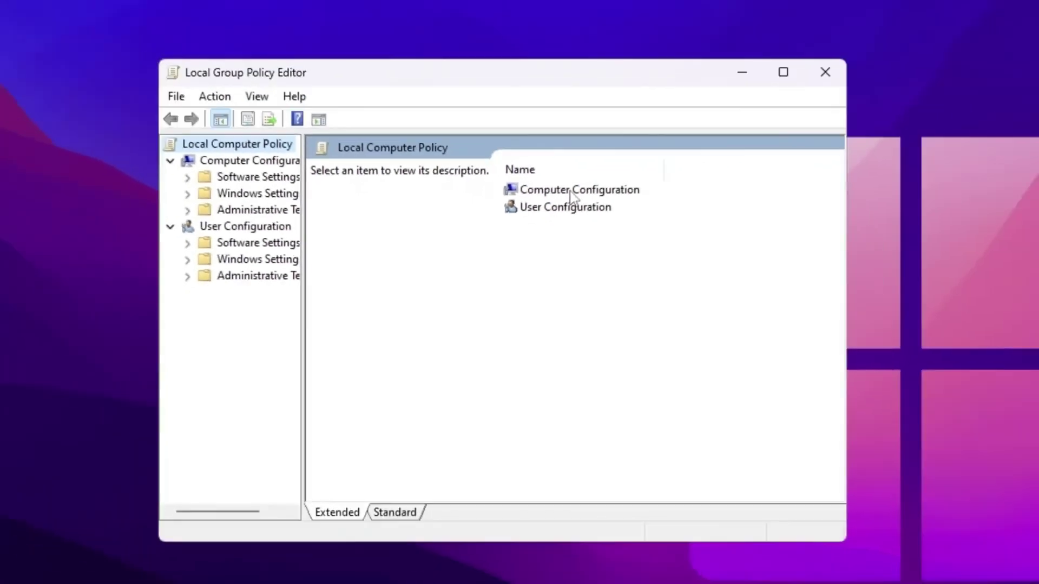
Browse to Computer Configuration > Administrative Templates > Windows Components > App Privacy
double_click(676, 131)
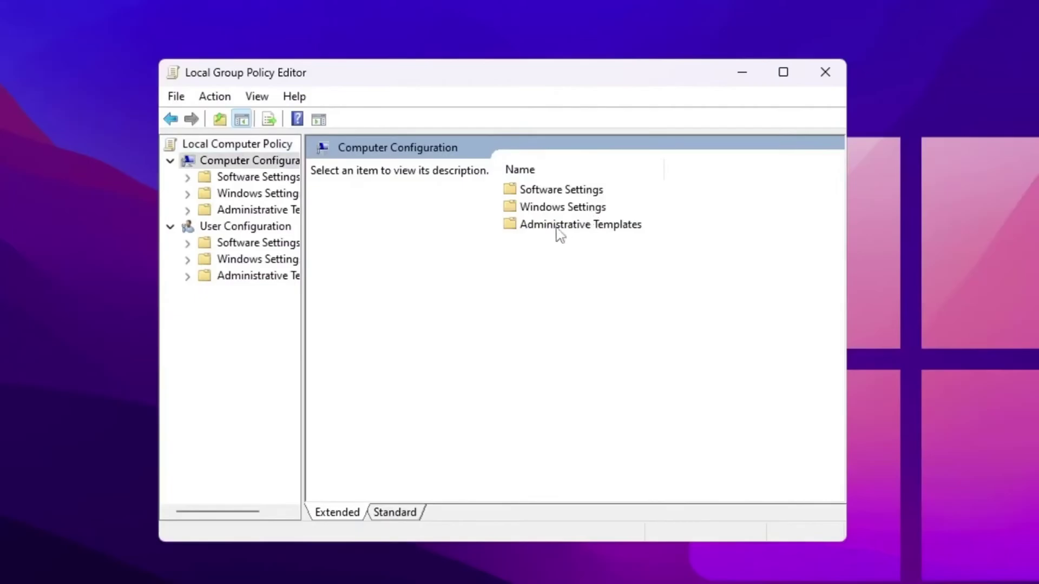
double_click(559, 233)
double_click(560, 311)
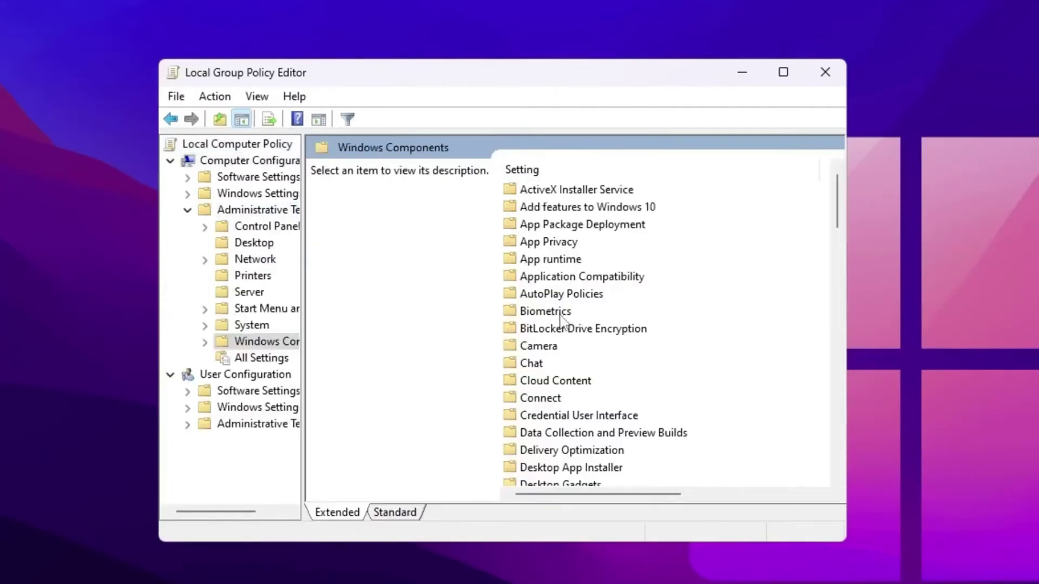
double_click(555, 242)
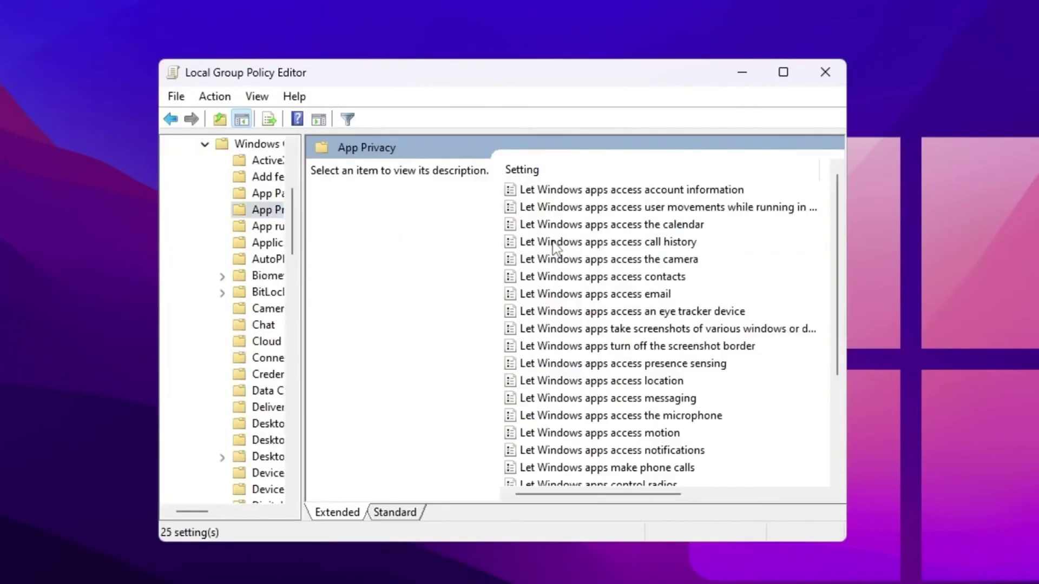
scroll(554, 246, down, 3)
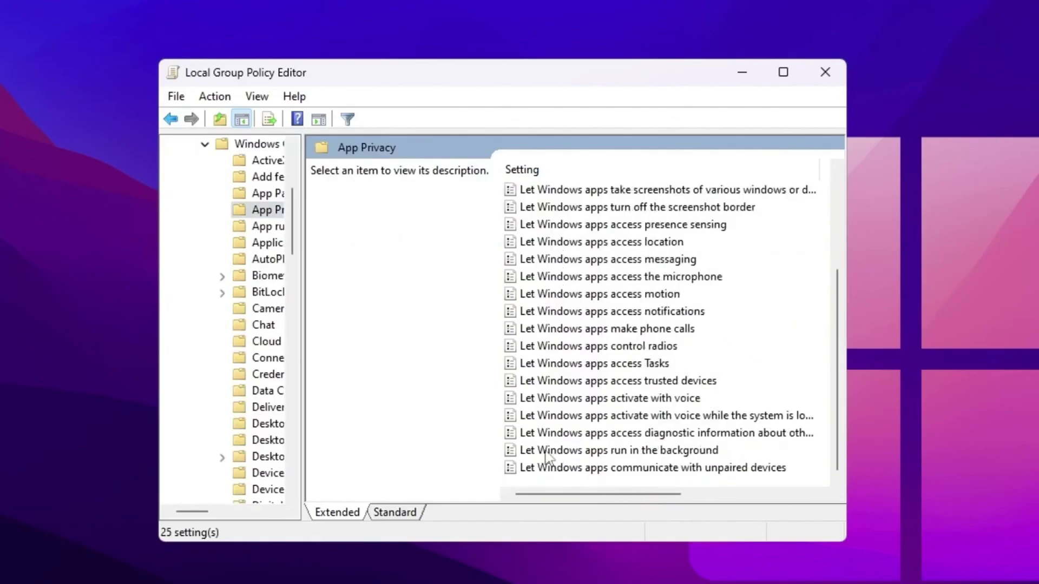
Set 'Let Windows apps run in the background' to Enabled with Force Deny for all apps
double_click(562, 452)
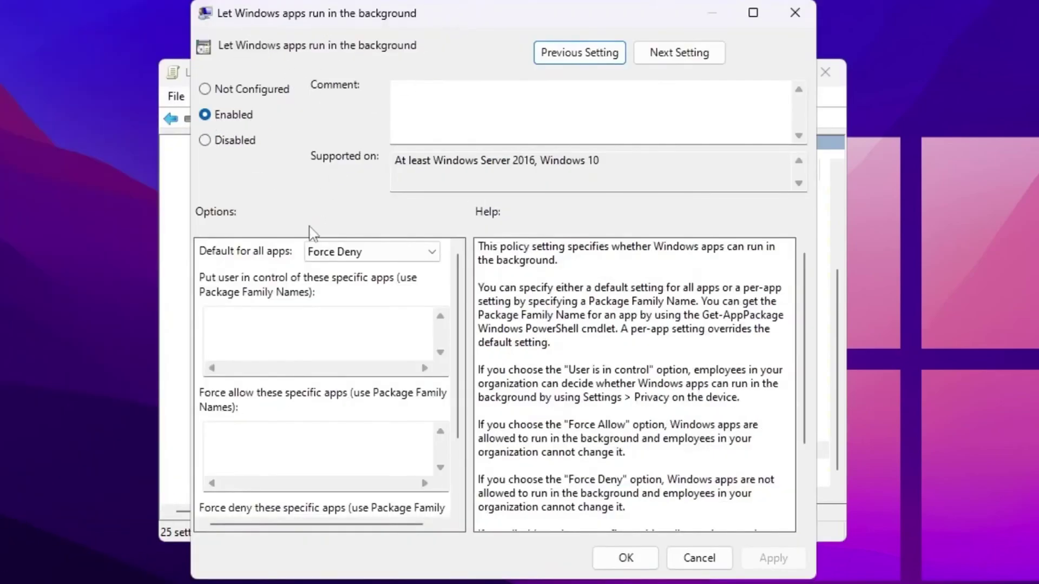
click(346, 252)
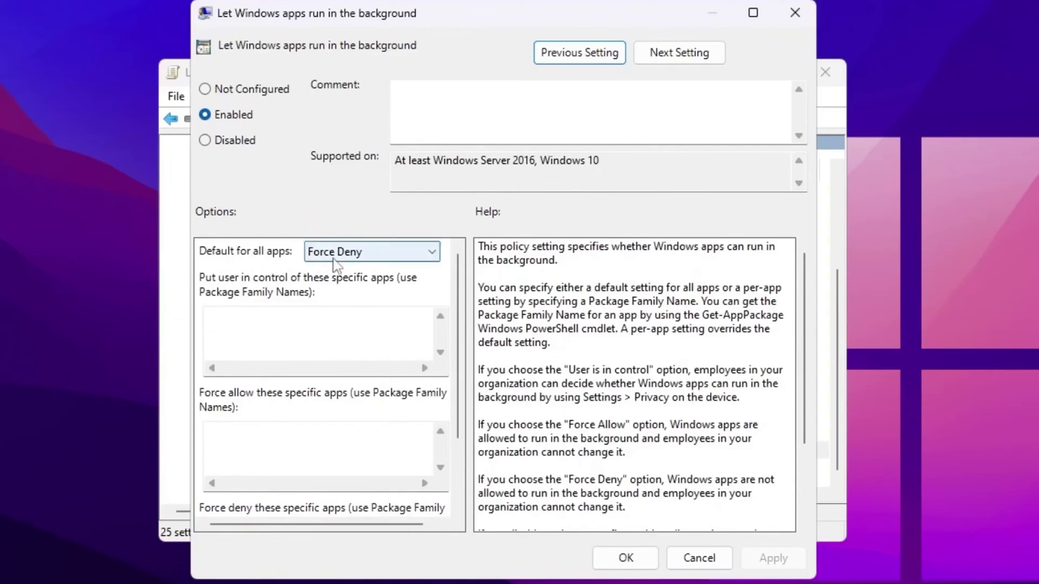
click(343, 297)
click(783, 558)
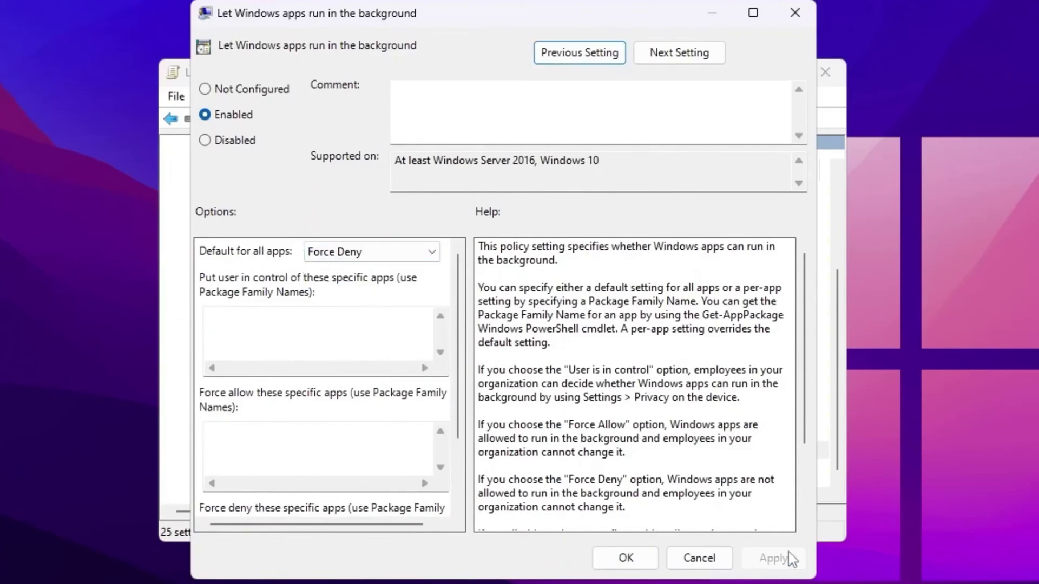
click(623, 558)
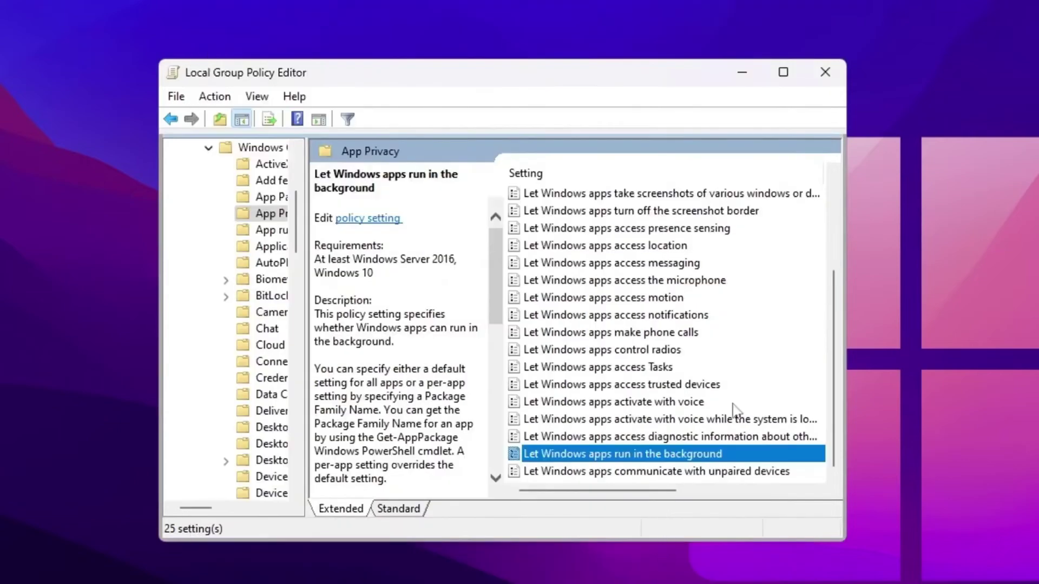